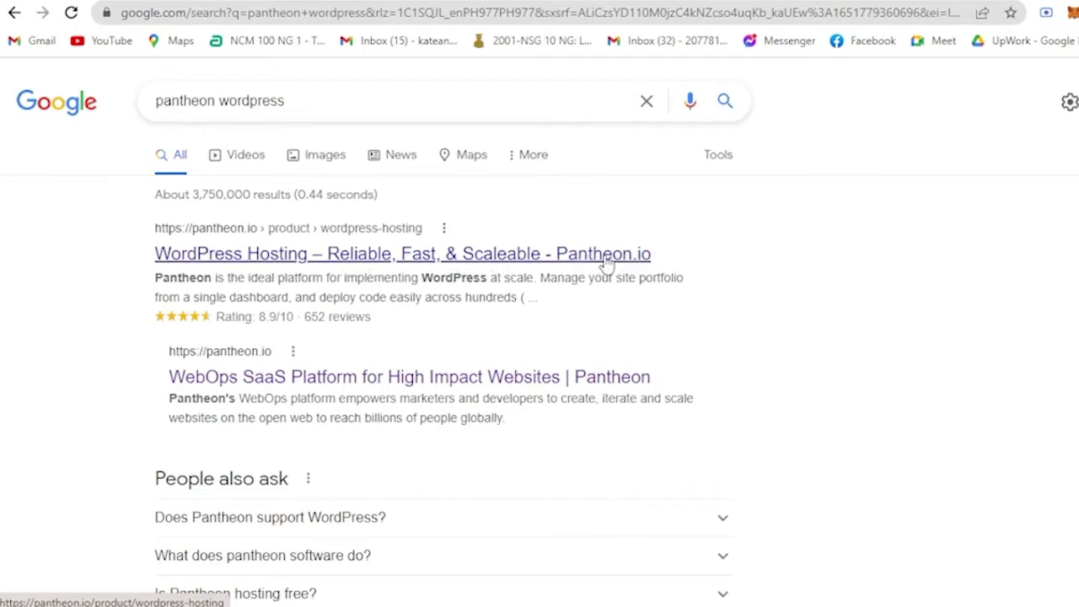
Open the 'WordPress Hosting – Reliable, Fast, & Scaleable' result to load the pantheon.io landing page
left_click(378, 263)
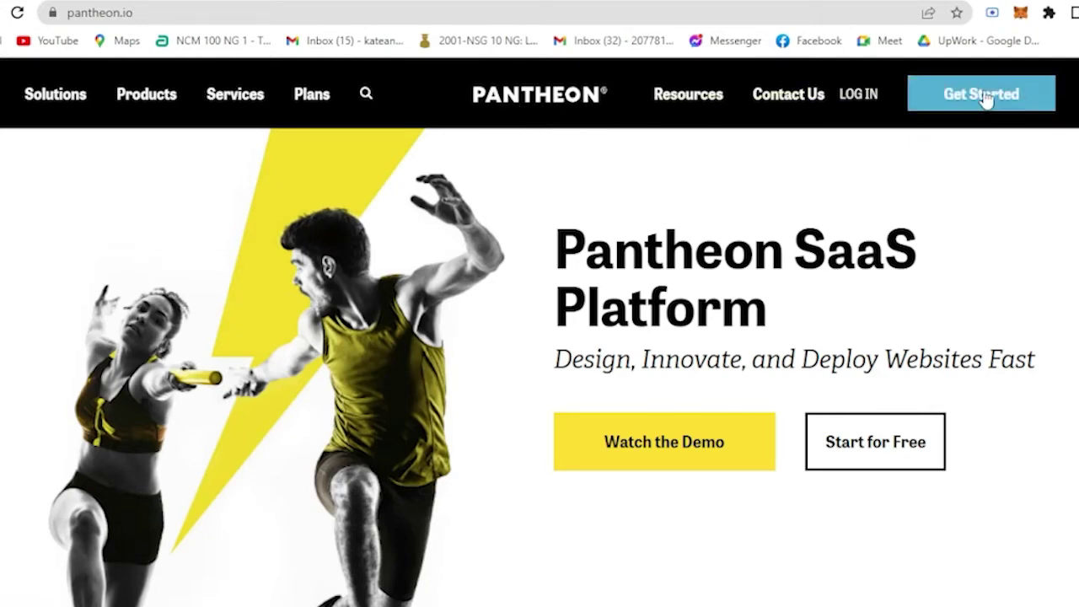
scroll(978, 325, "down", 5)
scroll(978, 324, "up", 6)
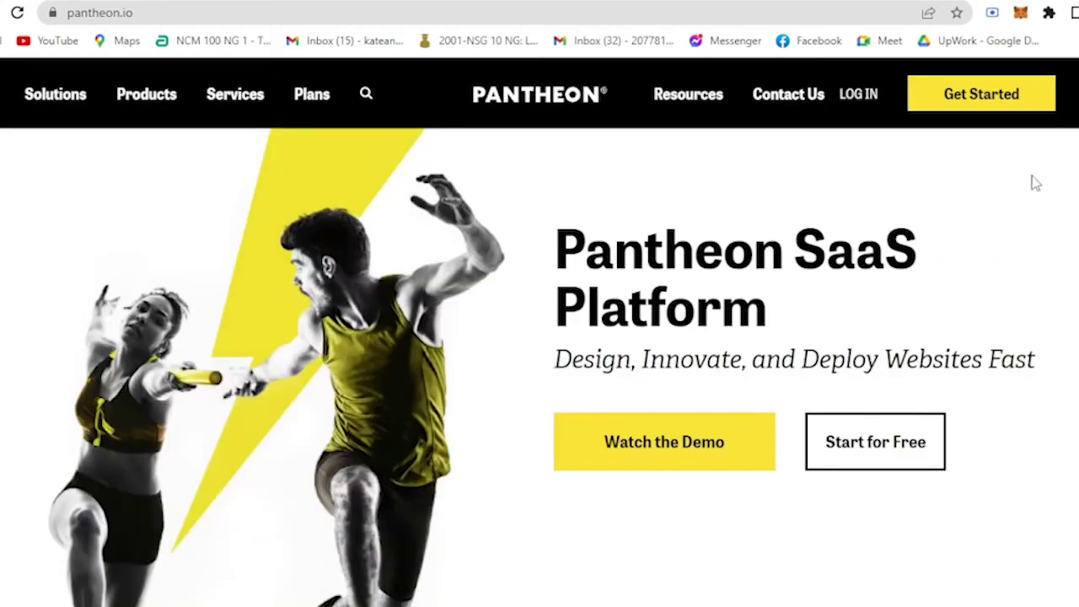
Start the free Pantheon account sign-up and review the registration form
left_click(883, 465)
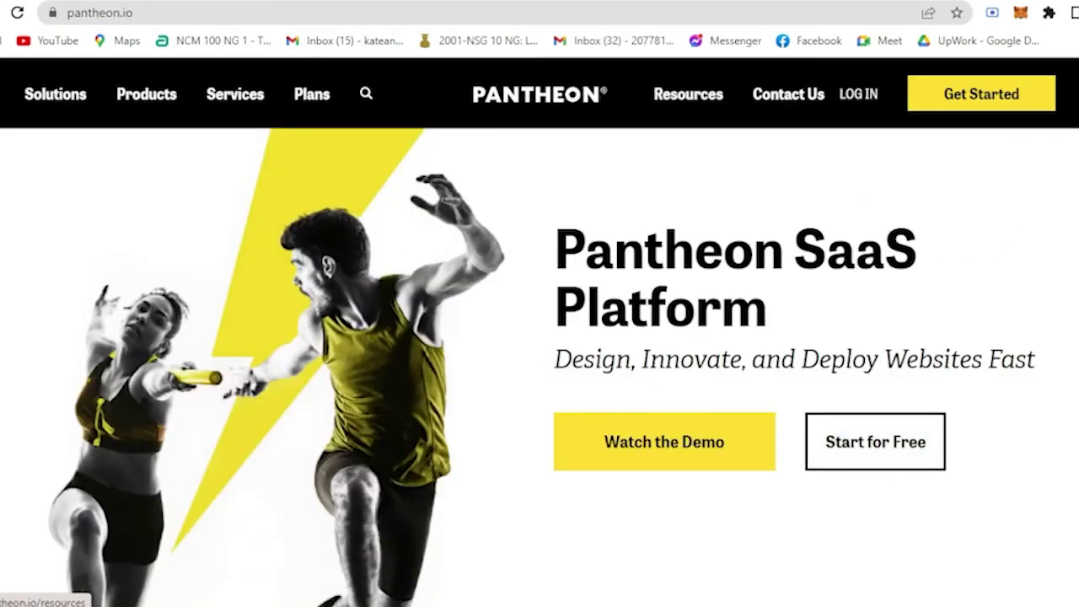
scroll(585, 307, "up", 2)
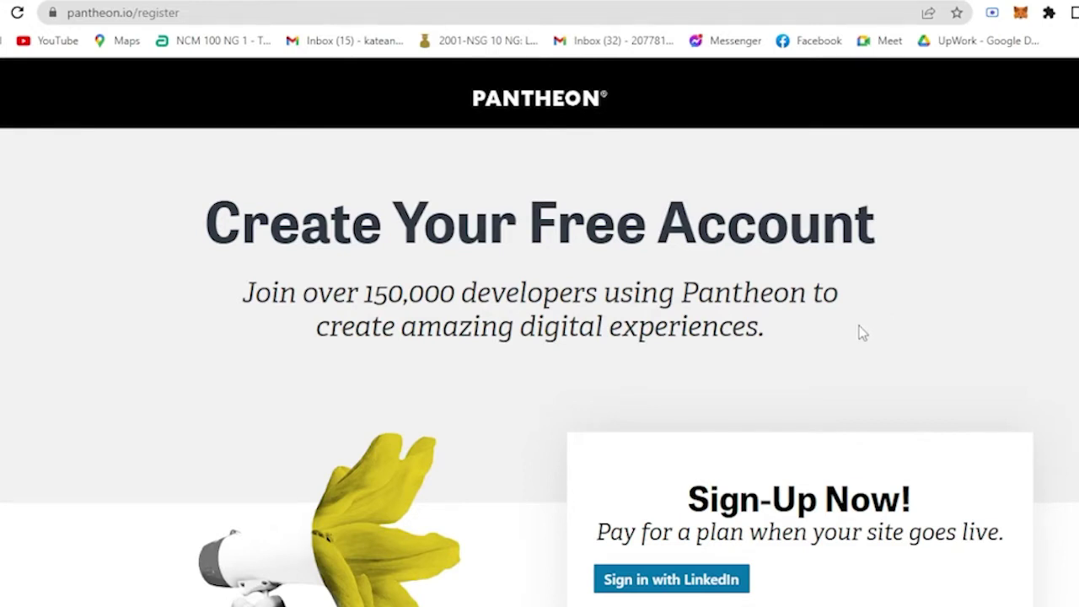
scroll(859, 325, "down", 1)
scroll(915, 304, "down", 2)
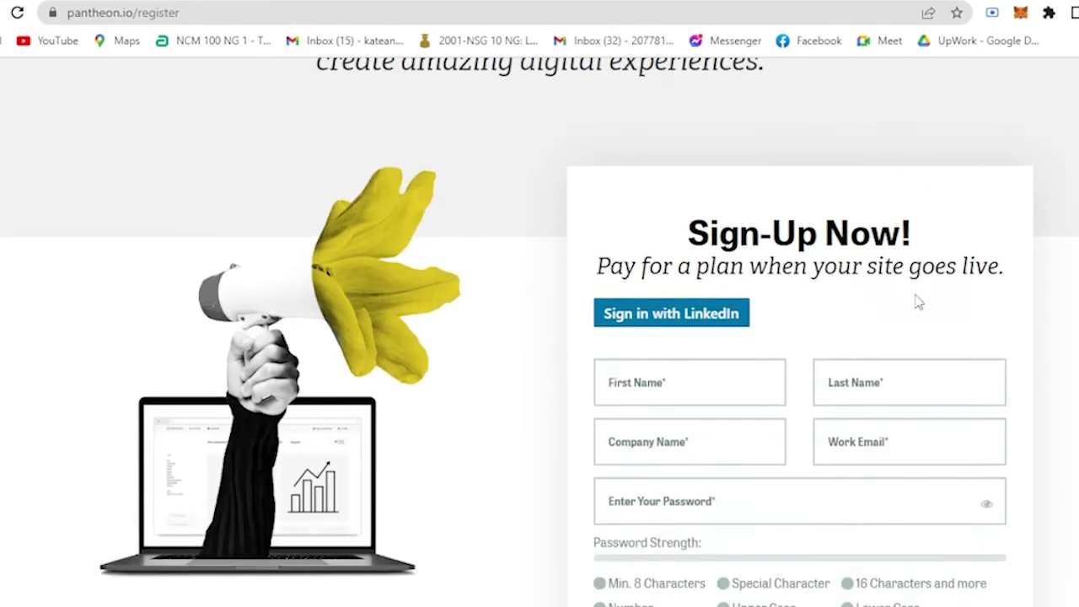
Fill in the first and last name fields and complete the rest of the sign-up form
left_click(663, 388)
key("Tab")
key("Escape")
scroll(689, 494, "down", 1)
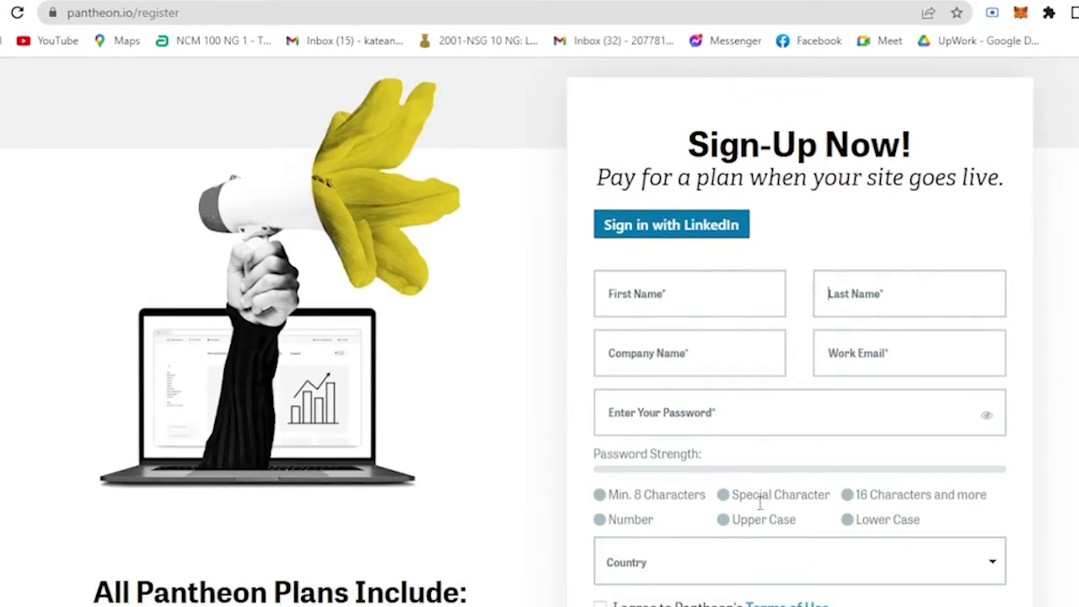
scroll(703, 494, "down", 1)
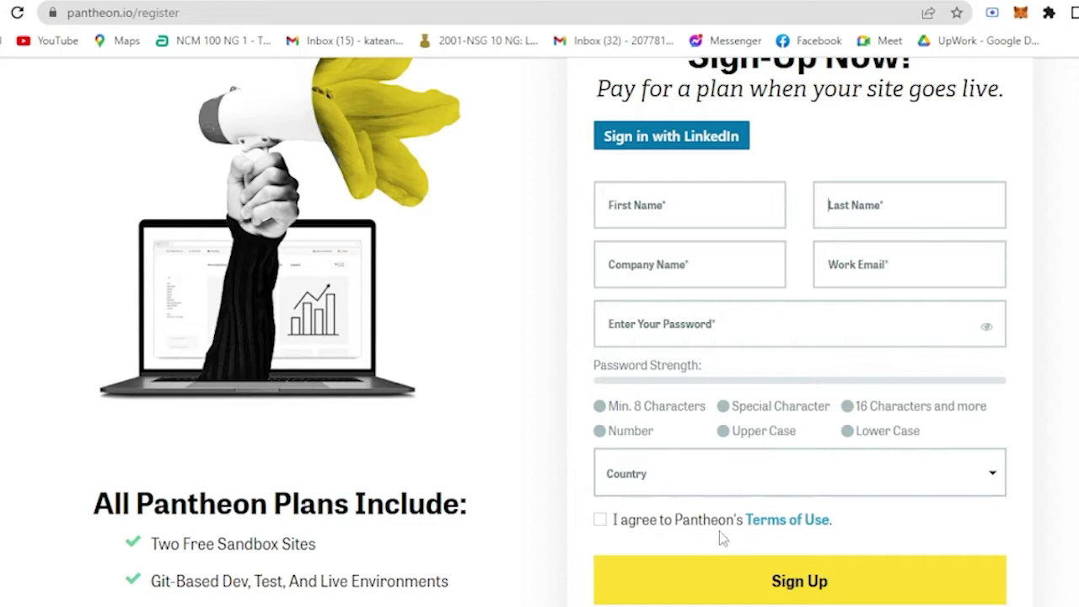
scroll(774, 491, "down", 1)
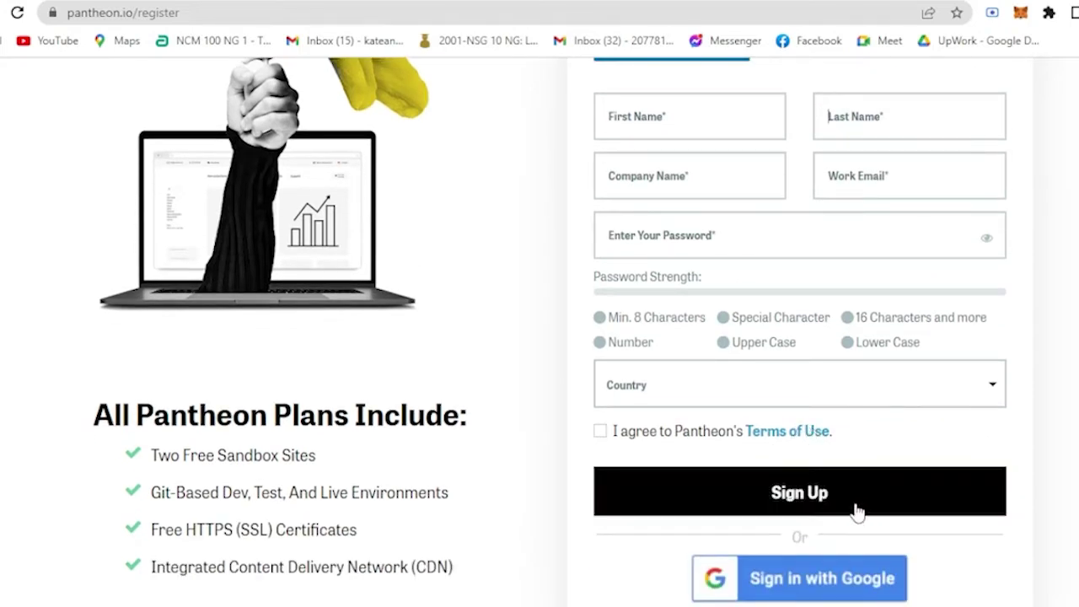
scroll(855, 511, "down", 1)
scroll(829, 508, "down", 1)
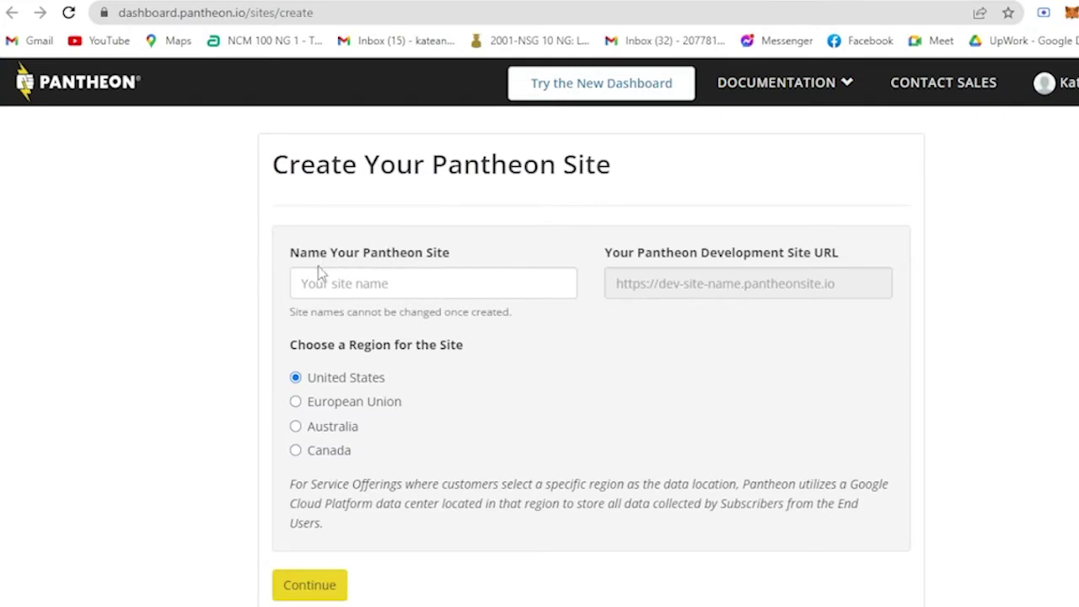
Name the site 'Vivi' in the United States region, then extend it to 'Vivivivi' after the clash
left_click(443, 284)
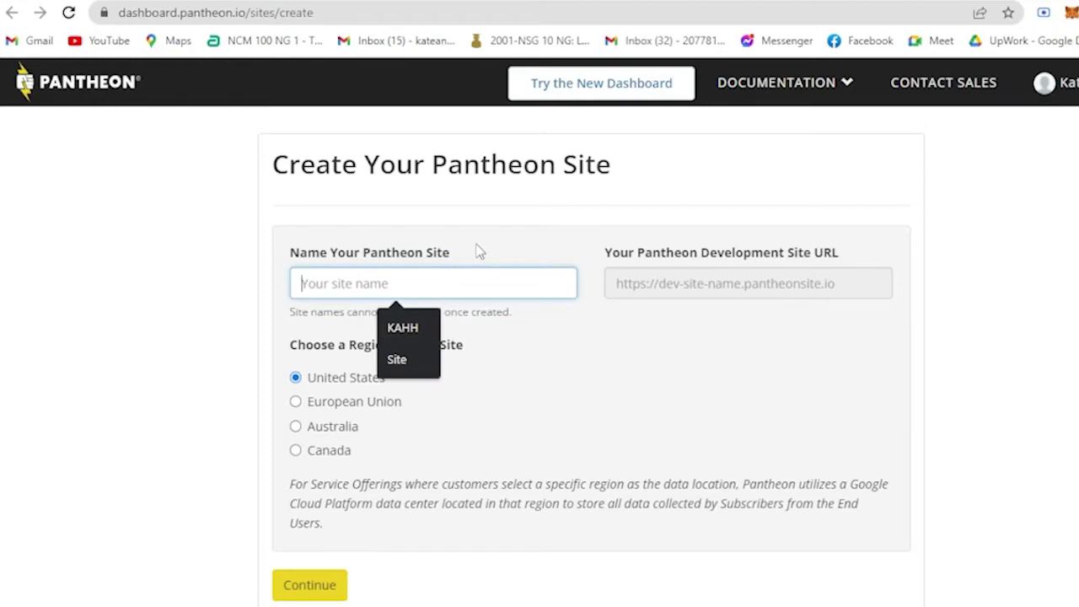
type("Vivi")
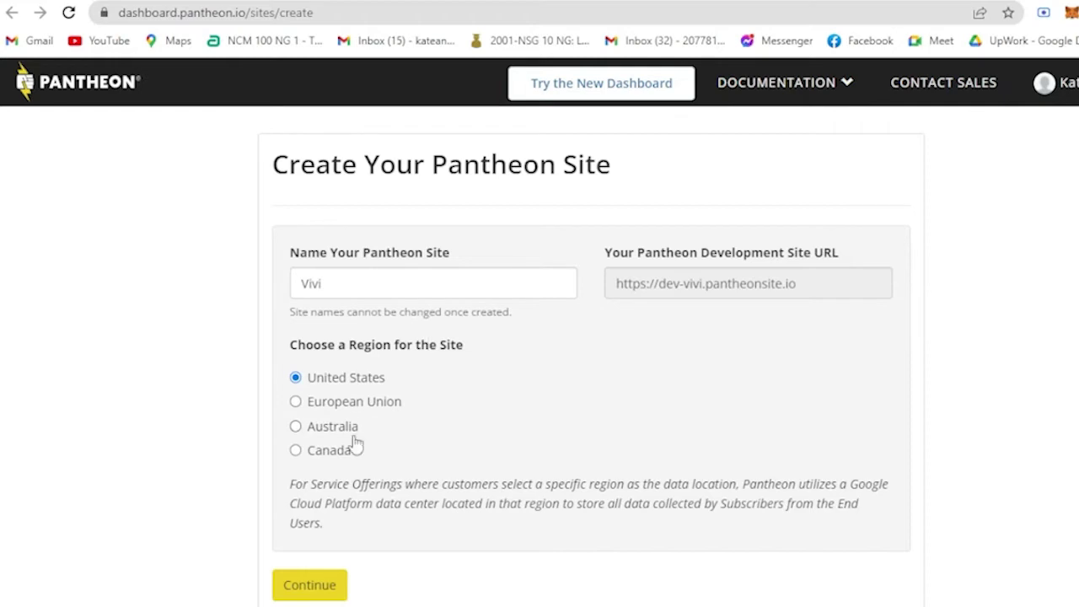
scroll(318, 469, "down", 1)
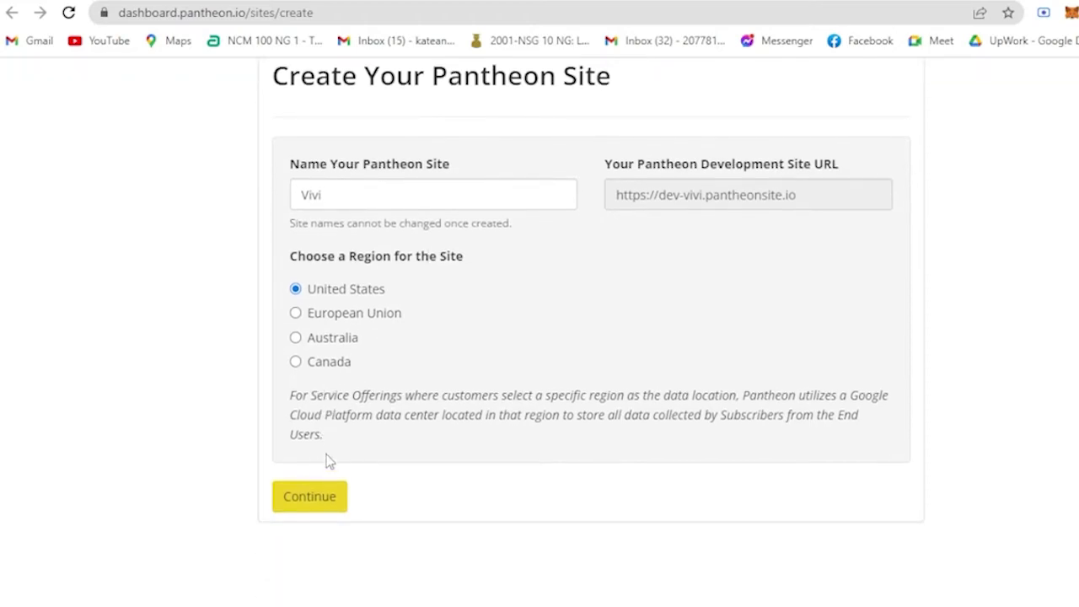
scroll(646, 248, "up", 1)
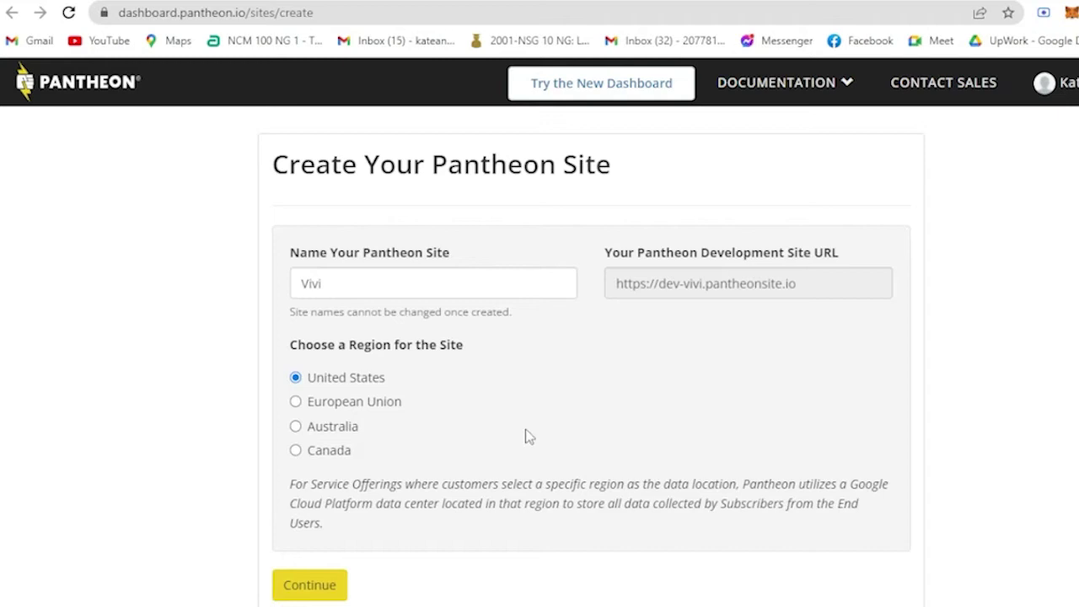
scroll(404, 529, "down", 1)
left_click(318, 501)
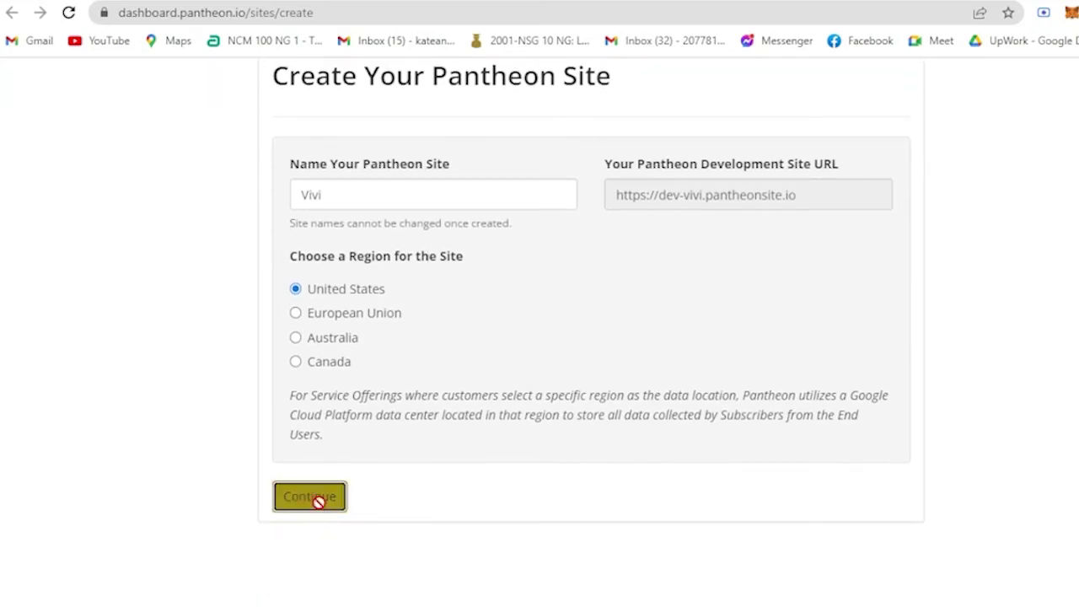
type("vivi")
key("Return")
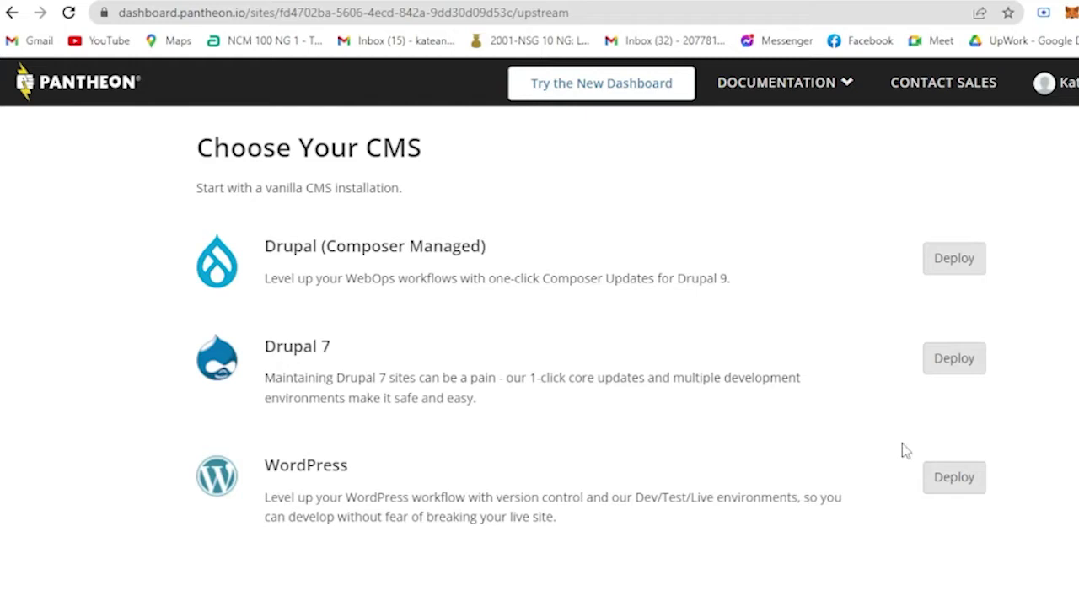
Deploy WordPress as the CMS, open the Vivivivi dashboard and launch its Dev site
left_click_drag(265, 472, 366, 474)
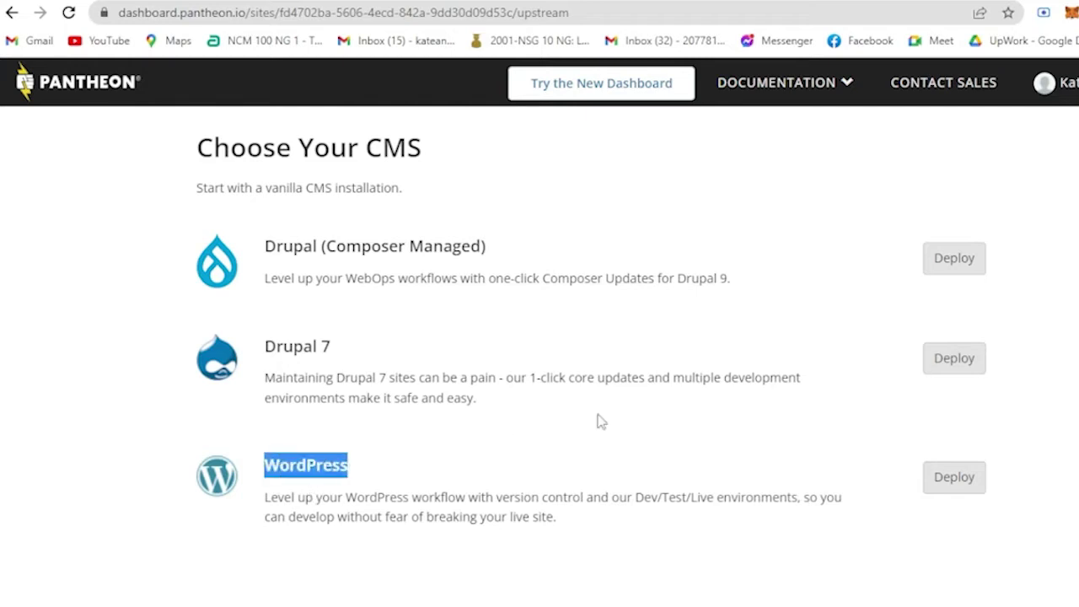
left_click(962, 491)
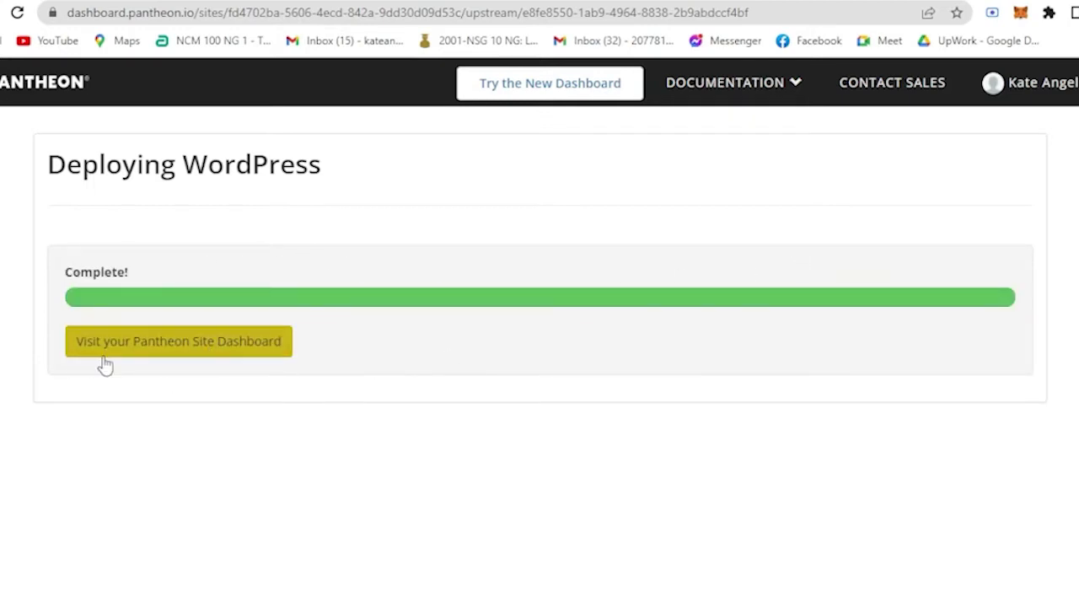
left_click(152, 349)
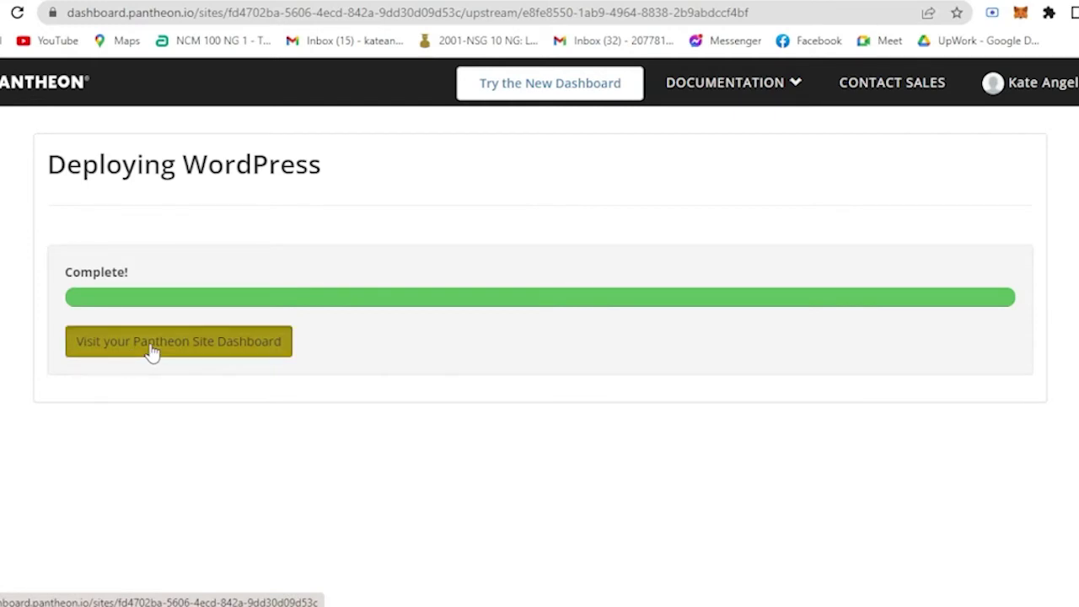
scroll(155, 348, "down", 2)
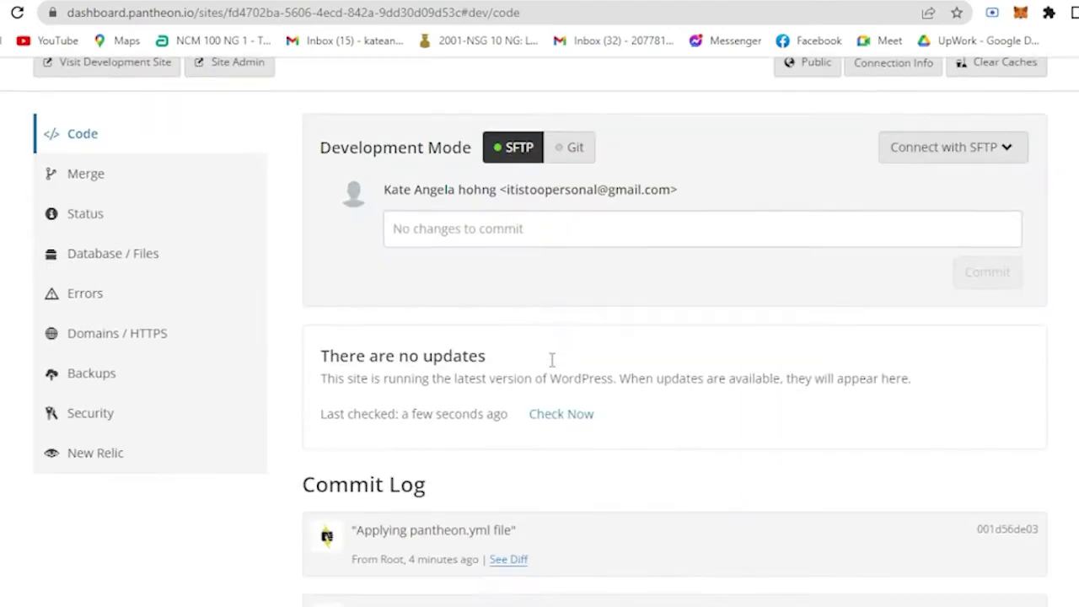
scroll(261, 311, "up", 2)
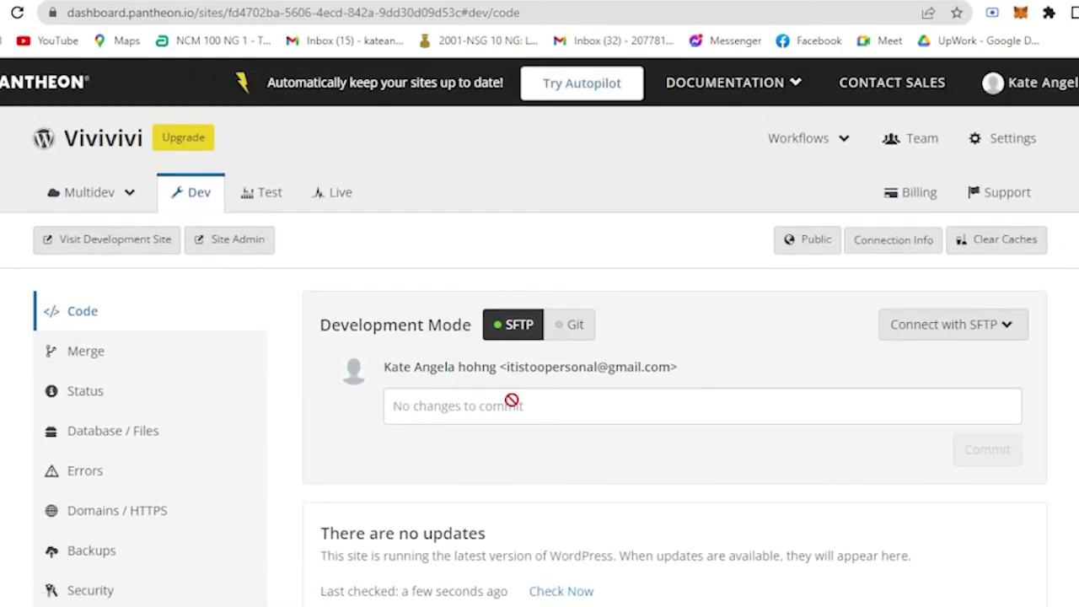
scroll(512, 400, "down", 1)
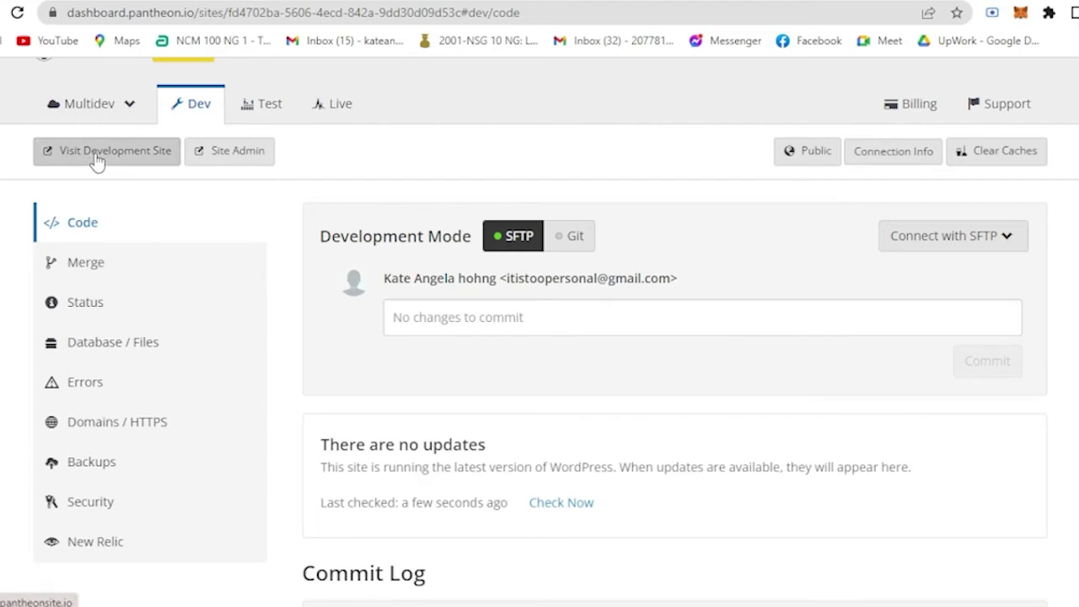
left_click(96, 156)
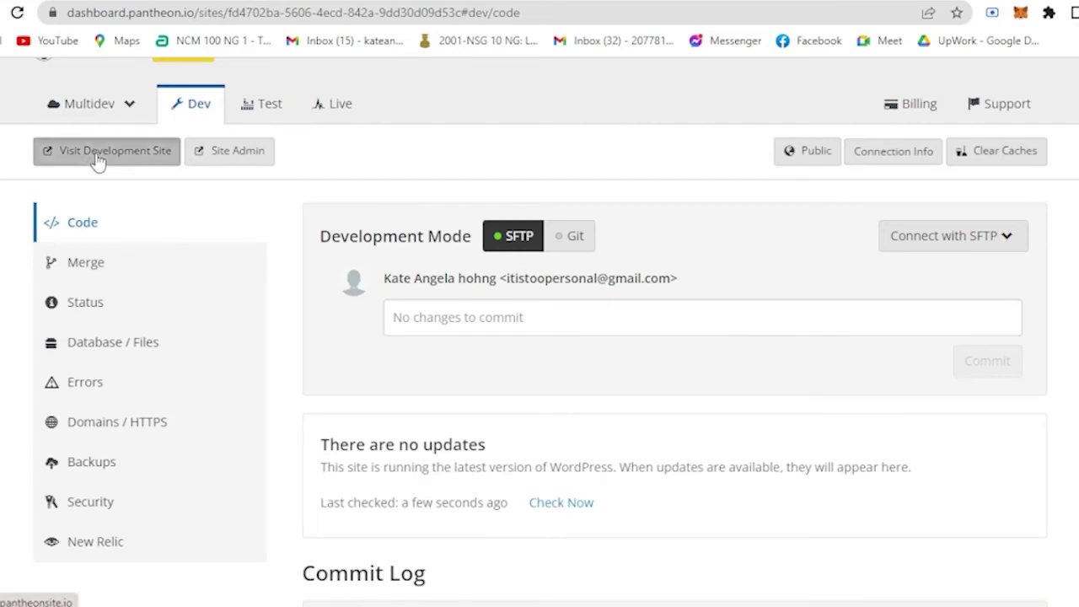
Choose English (United States) and enter 'Clothing Line' as the site title
scroll(511, 258, "down", 15)
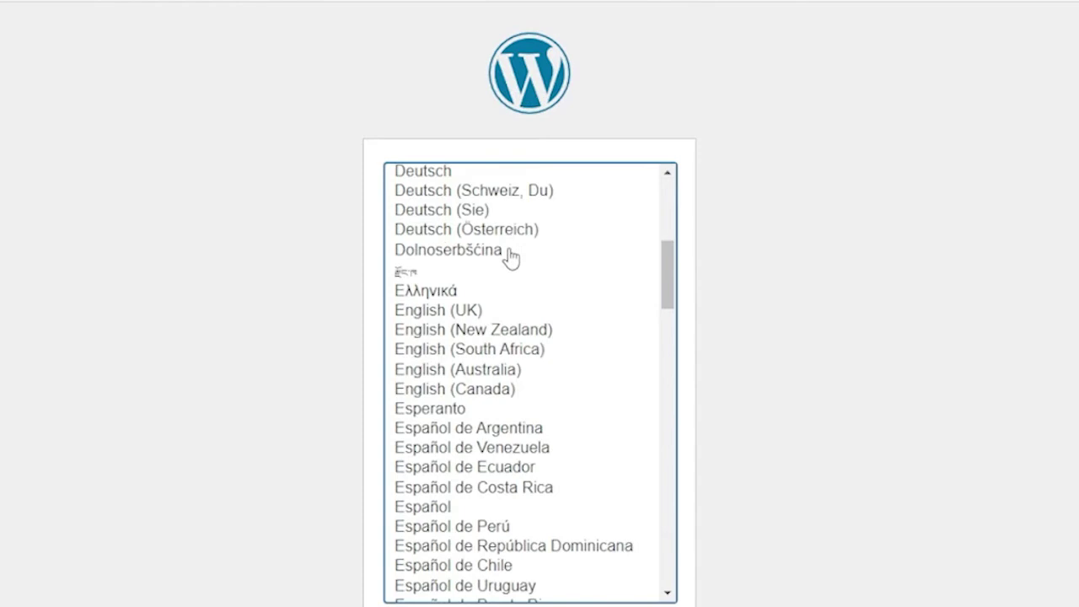
scroll(856, 392, "down", 1)
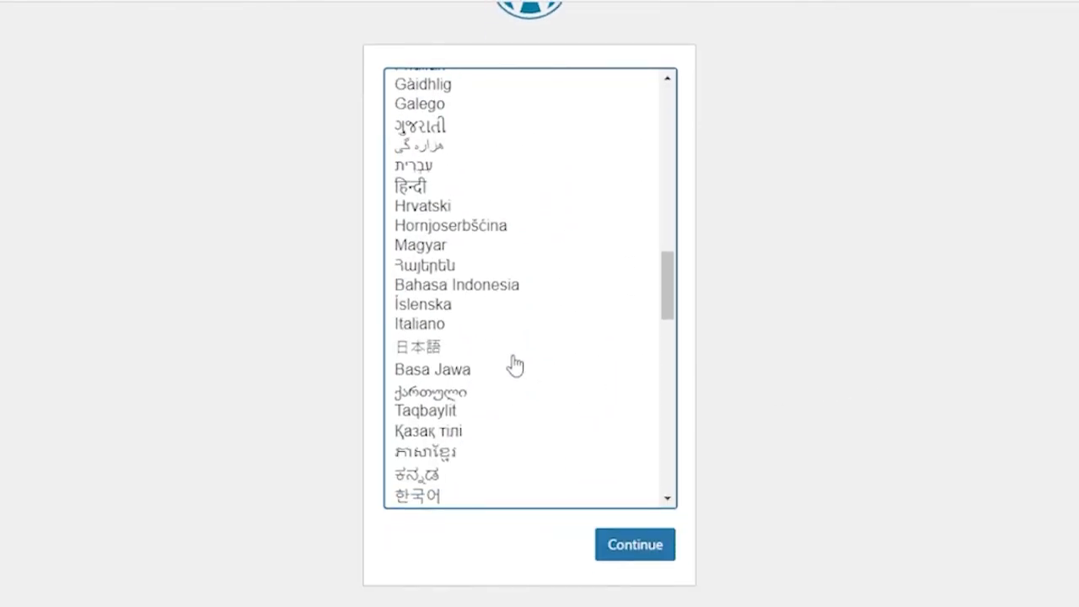
scroll(537, 347, "up", 15)
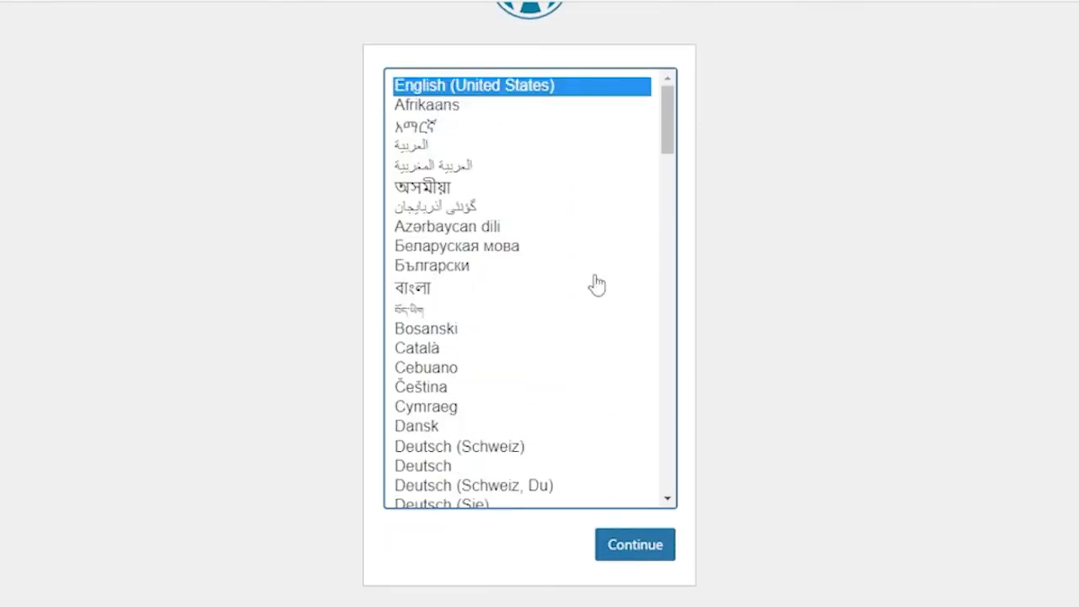
left_click(637, 542)
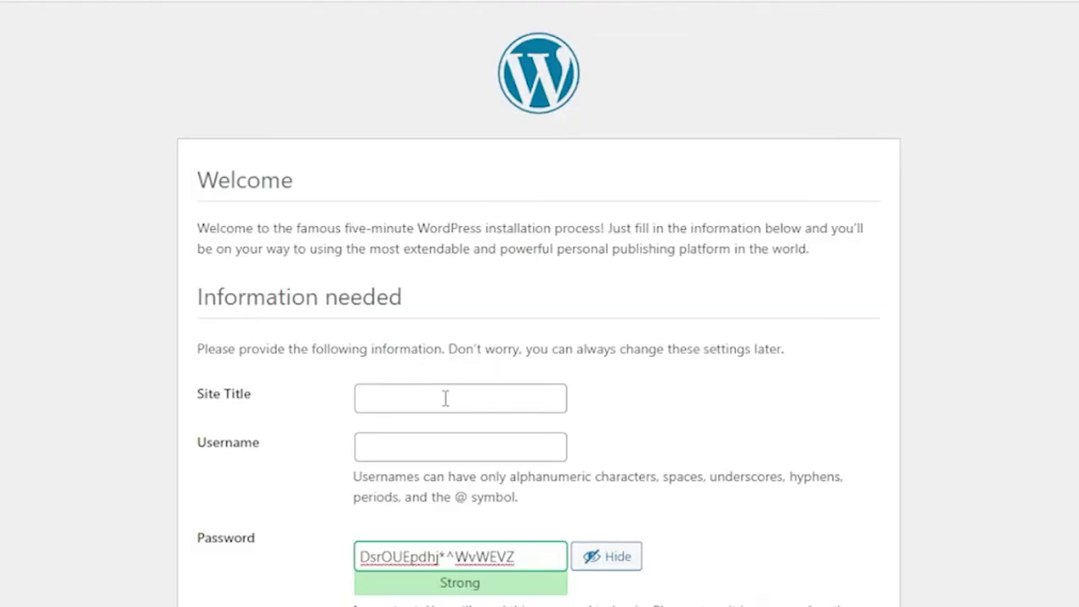
left_click(445, 397)
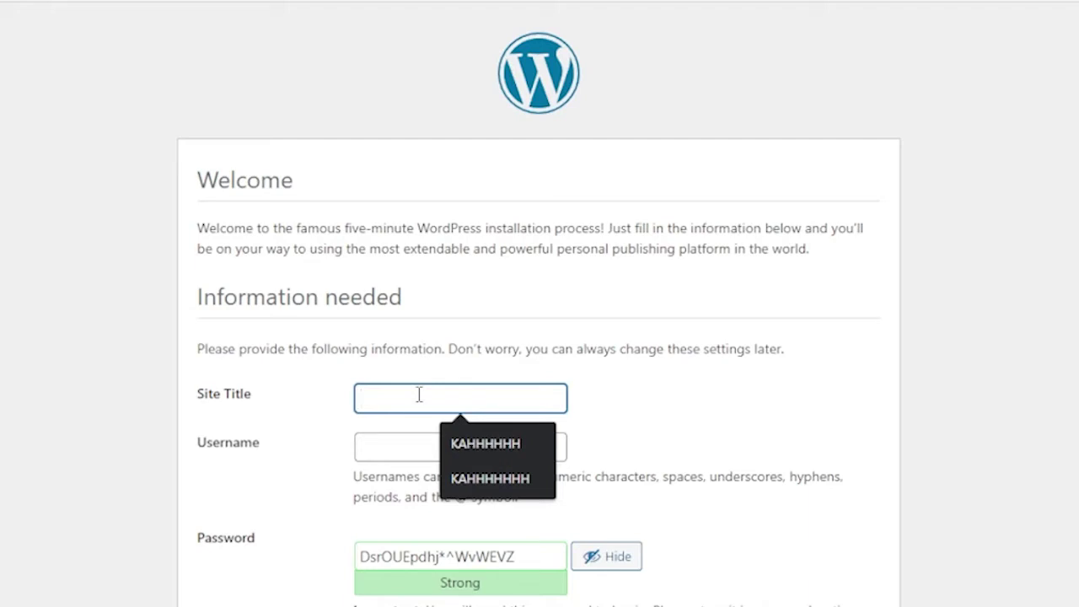
type("Clothing Line")
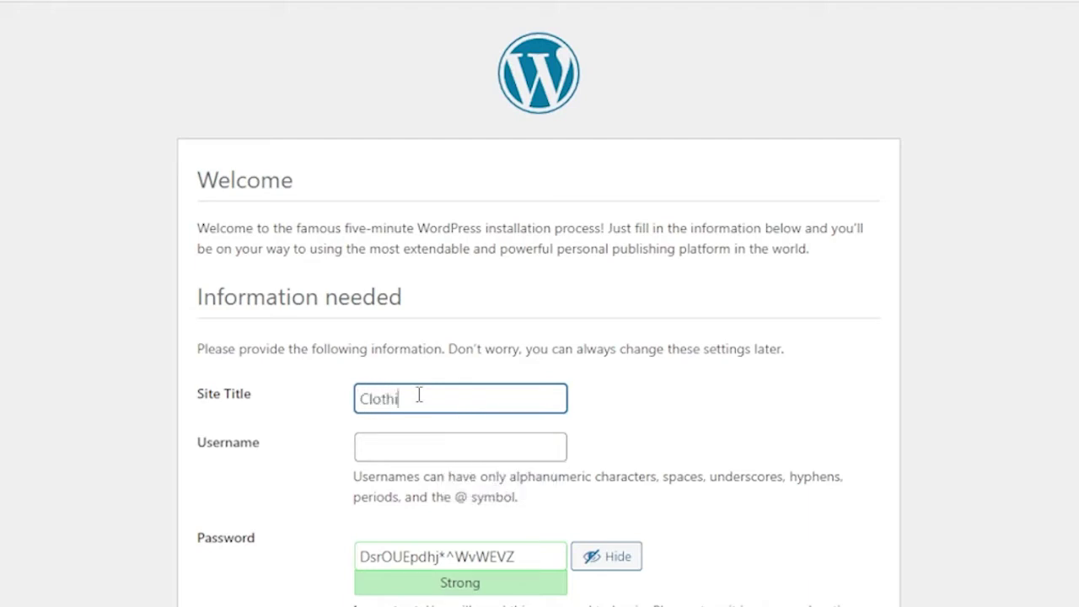
Set a new admin username and replace the generated password with your own
left_click(472, 443)
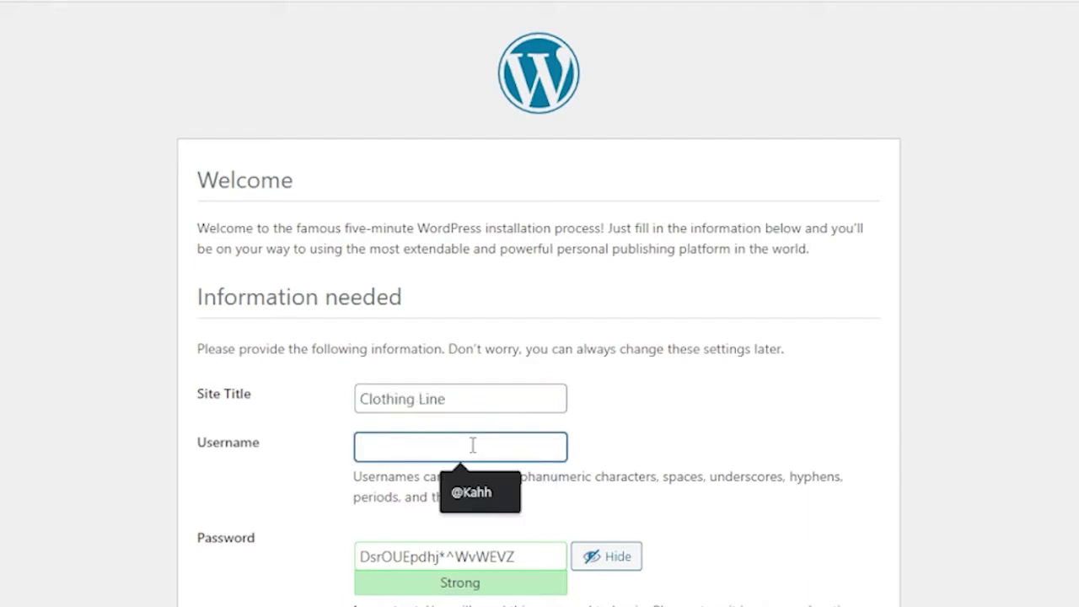
left_click(477, 494)
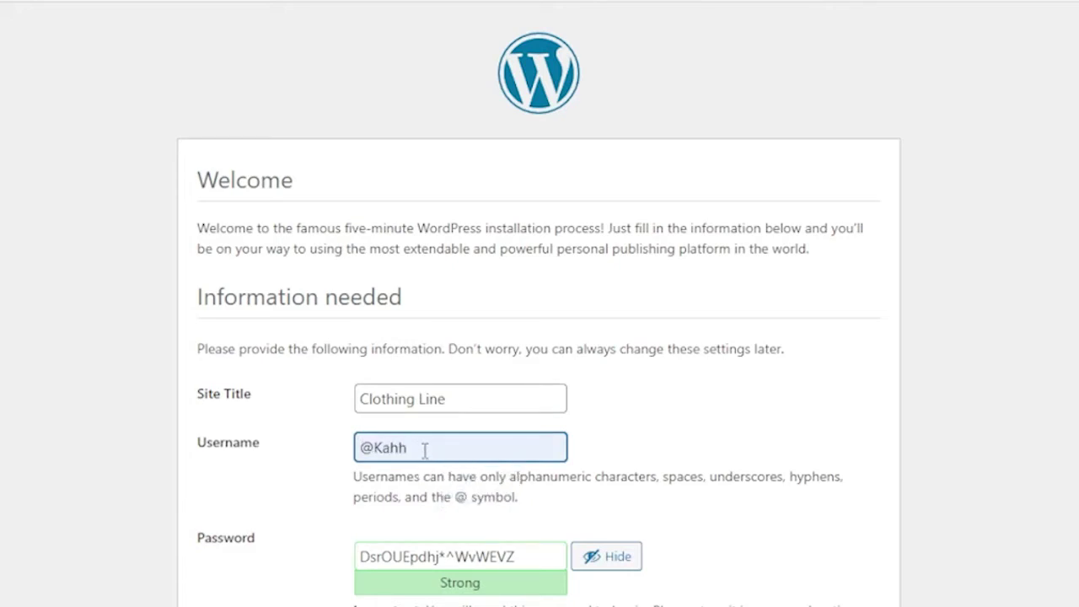
double_click(425, 451)
scroll(455, 459, "down", 1)
triple_click(487, 469)
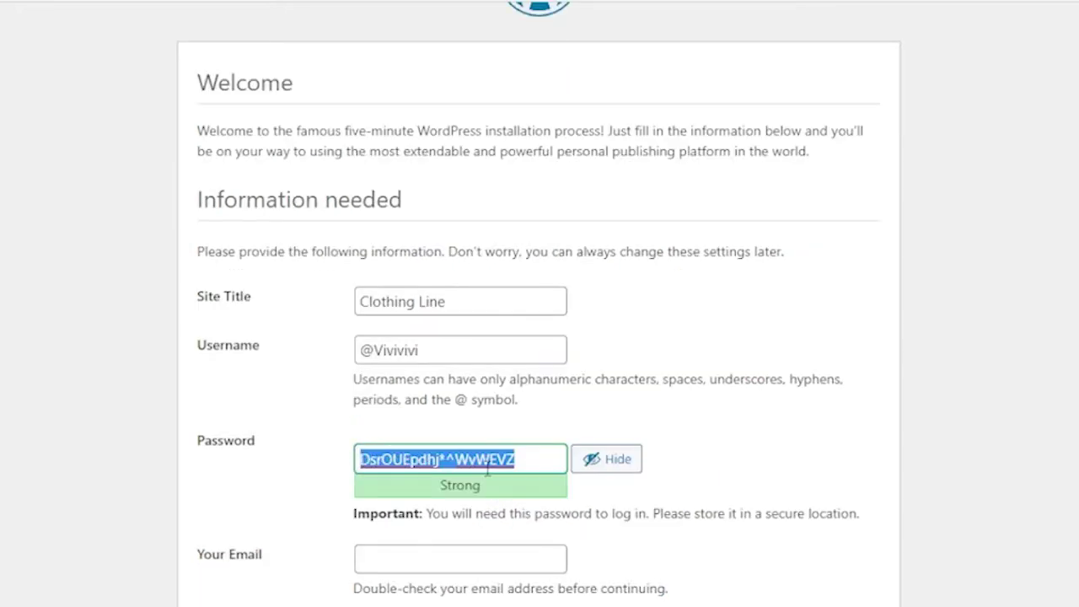
scroll(487, 472, "down", 2)
Enter the admin e-mail address and run the WordPress installation
left_click(522, 385)
left_click(535, 431)
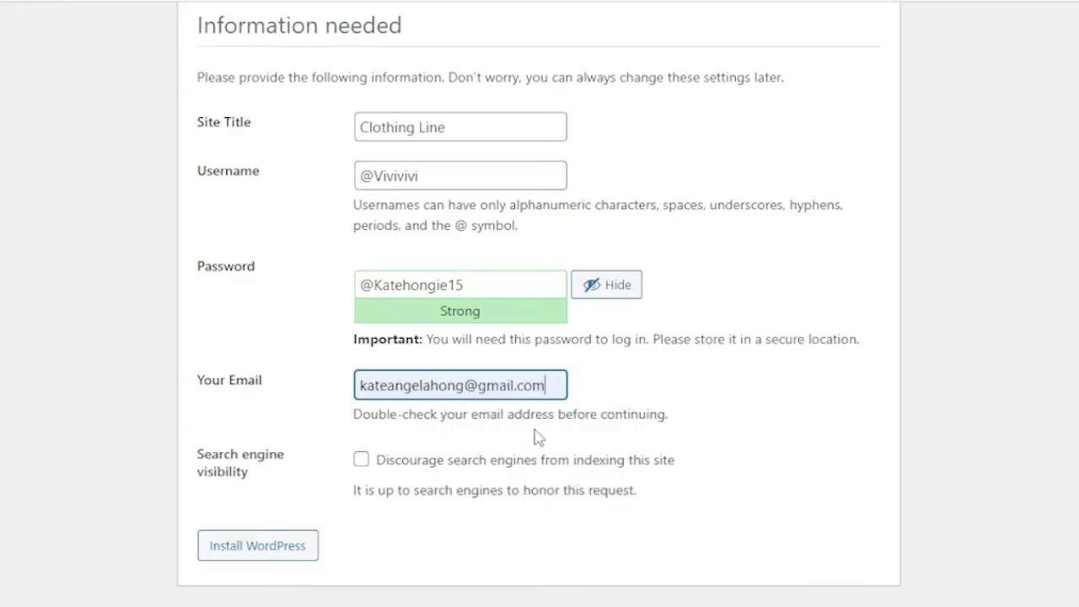
key("ctrl+a")
key("ctrl+v")
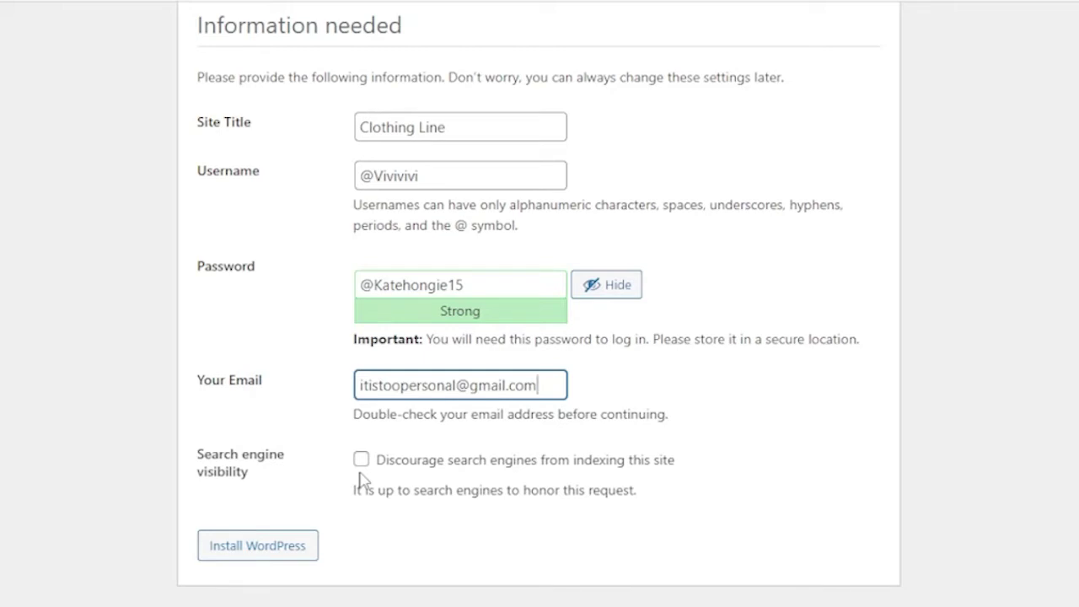
left_click(271, 559)
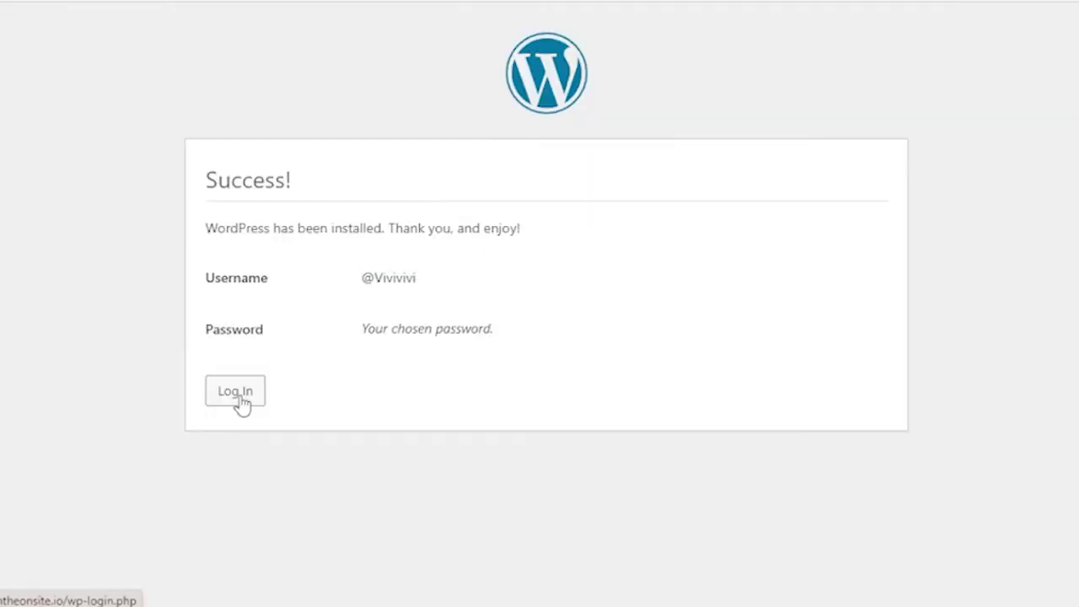
Sign in to the Clothing Line site with the saved username to reach the admin Dashboard
left_click(240, 402)
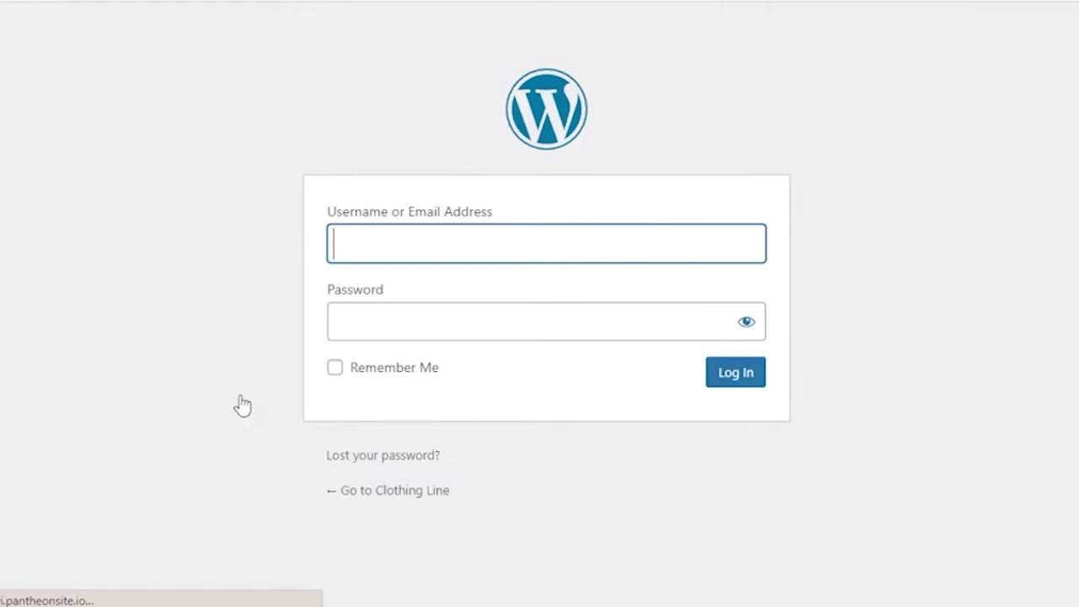
left_click(477, 299)
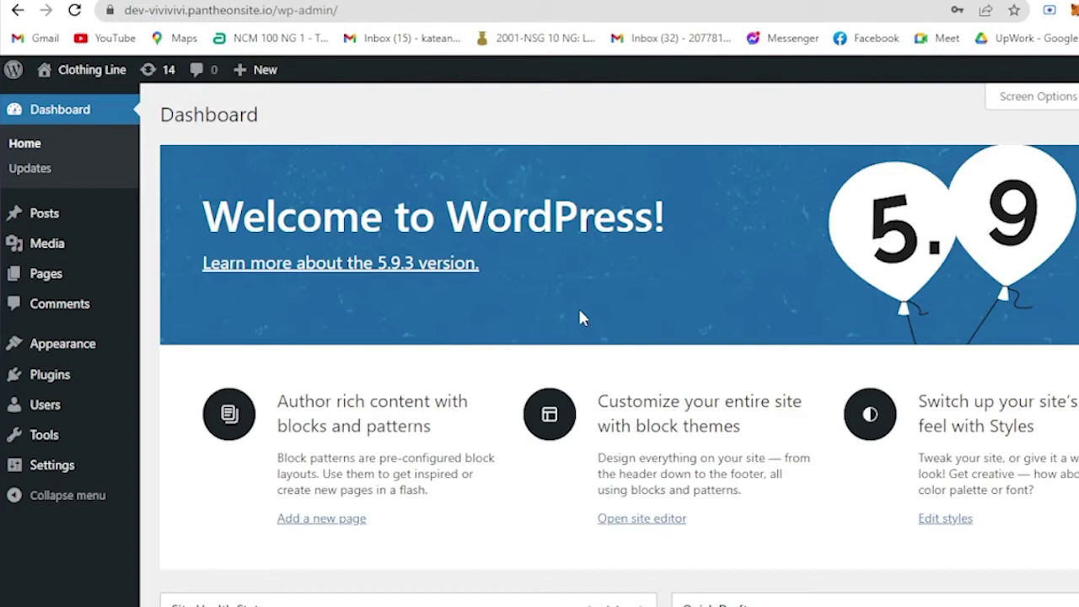
scroll(578, 316, "down", 3)
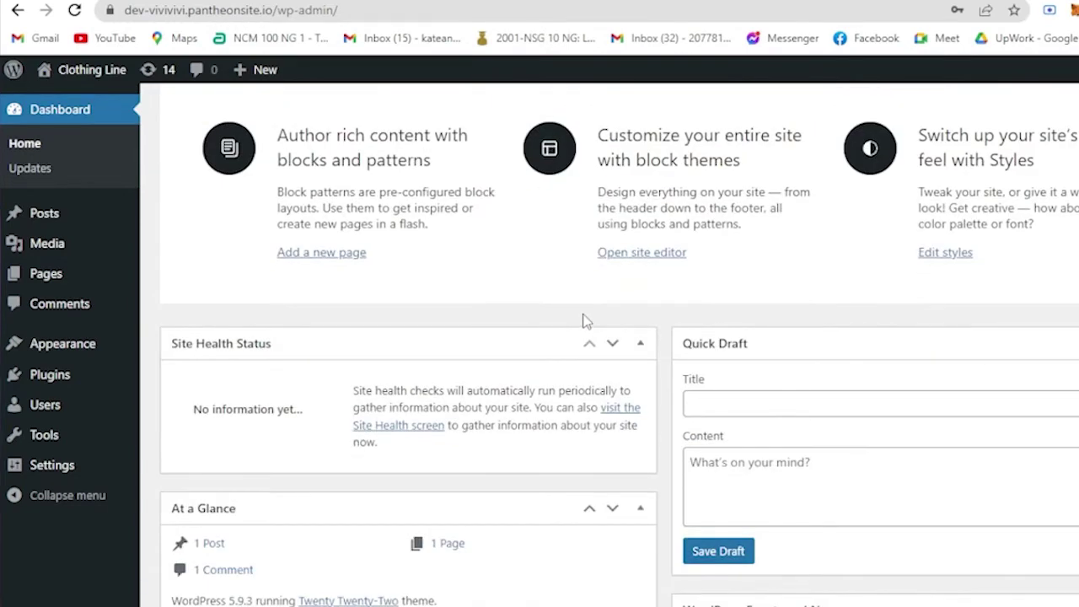
scroll(582, 319, "down", 1)
scroll(579, 313, "up", 2)
scroll(578, 288, "up", 3)
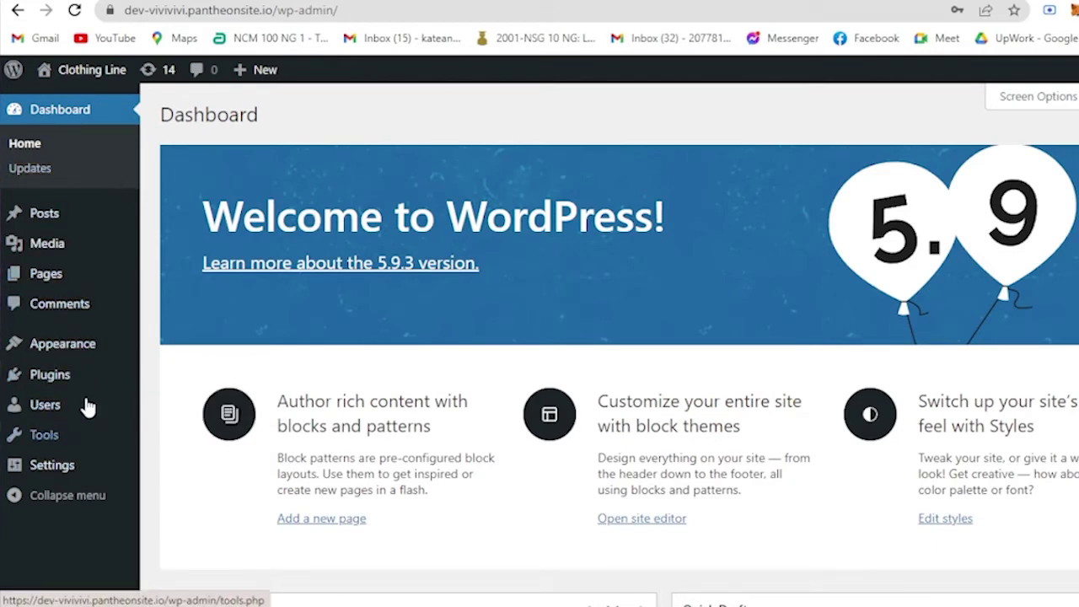
mouse_move(48, 381)
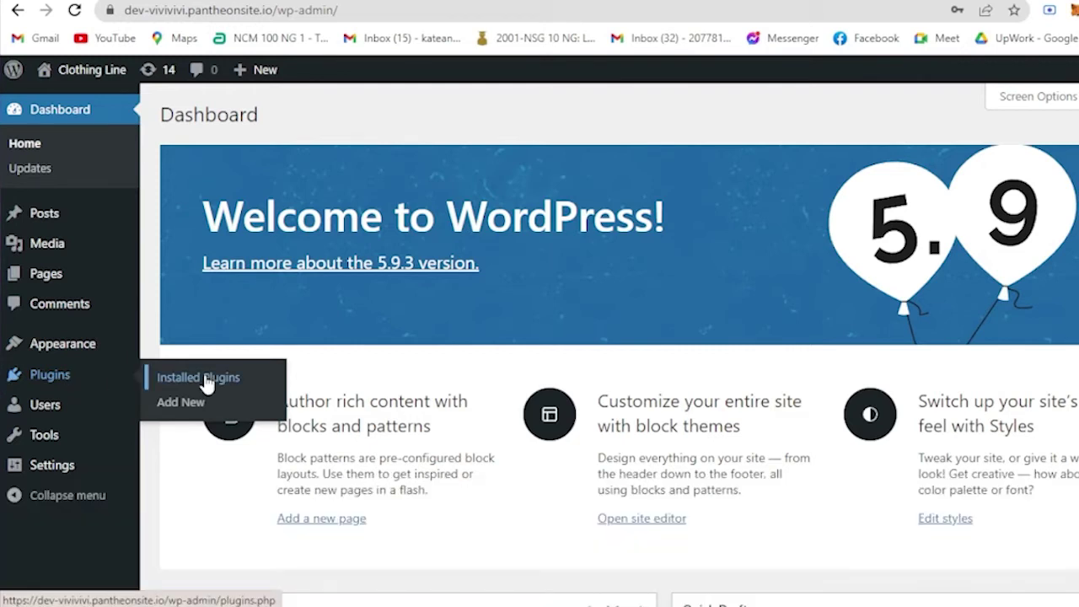
Search plugins for 'astra', install and activate Starter Templates, and open its library
left_click(202, 409)
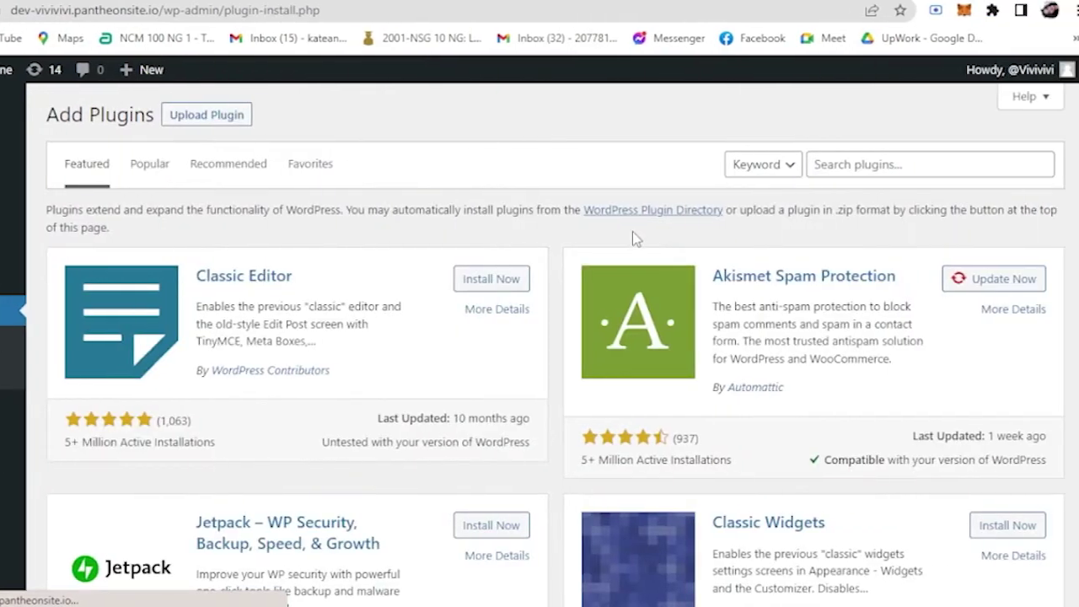
left_click(883, 163)
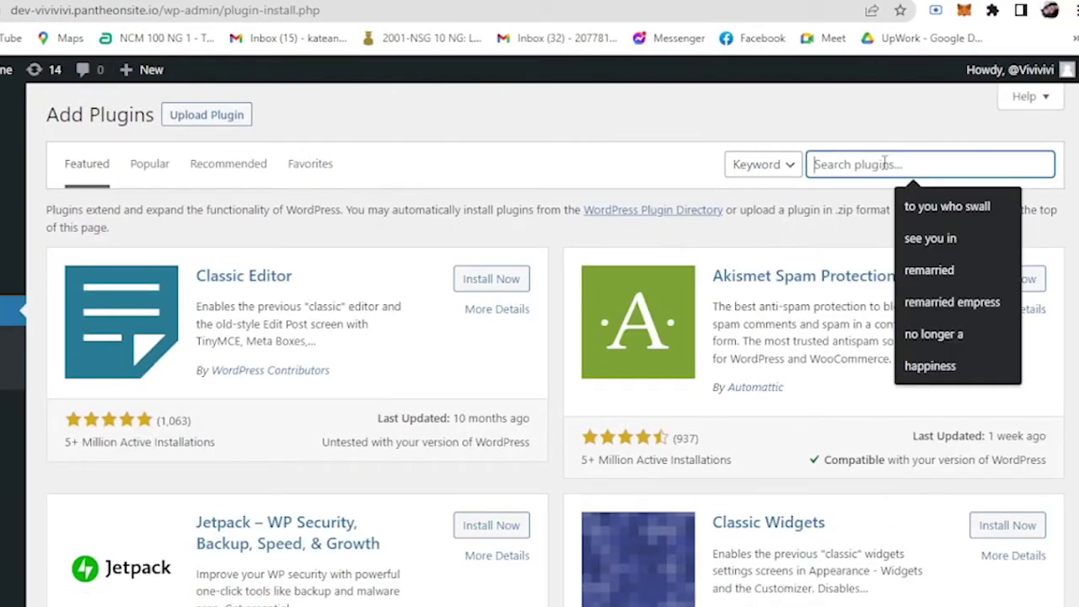
type("astra")
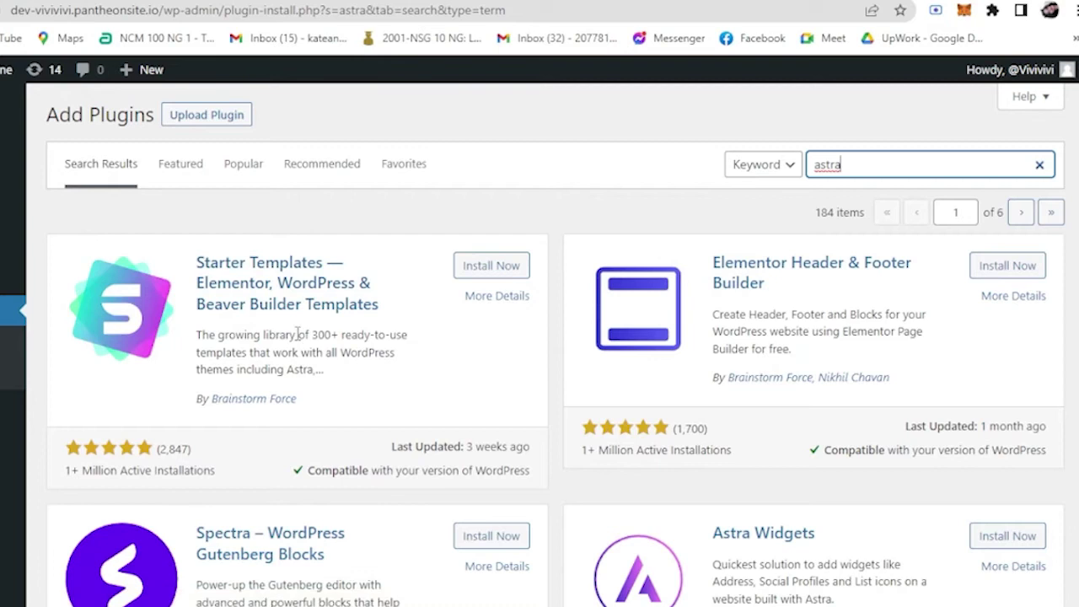
left_click(499, 270)
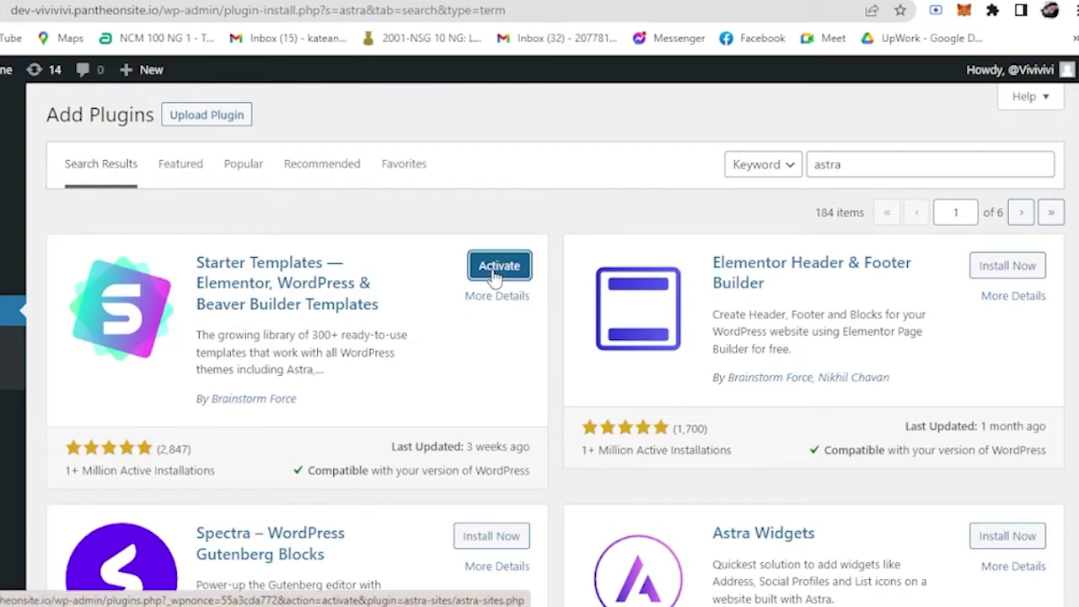
left_click(497, 270)
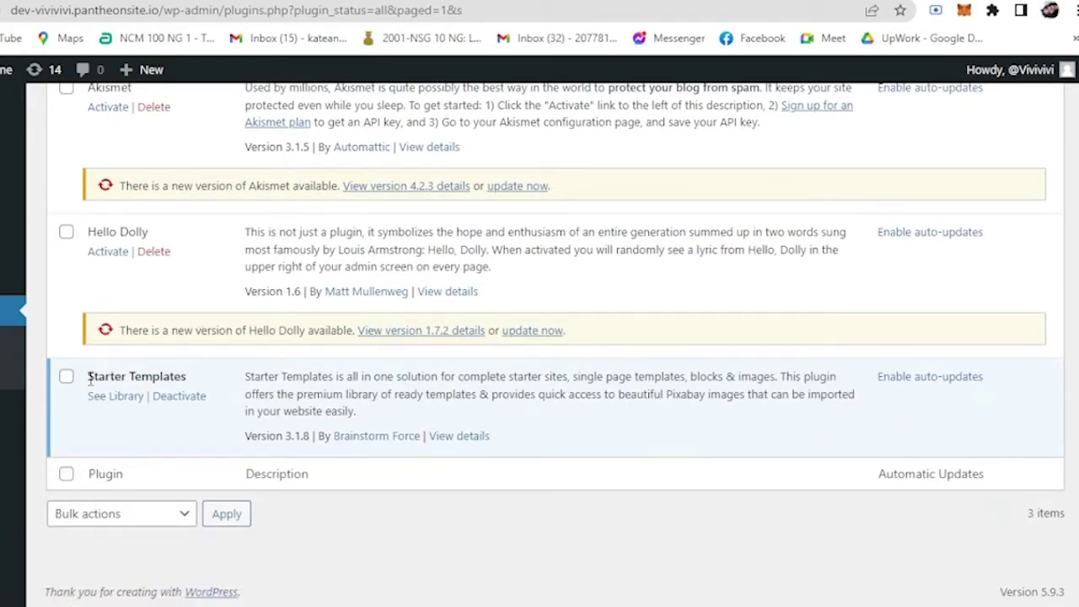
left_click_drag(89, 379, 184, 379)
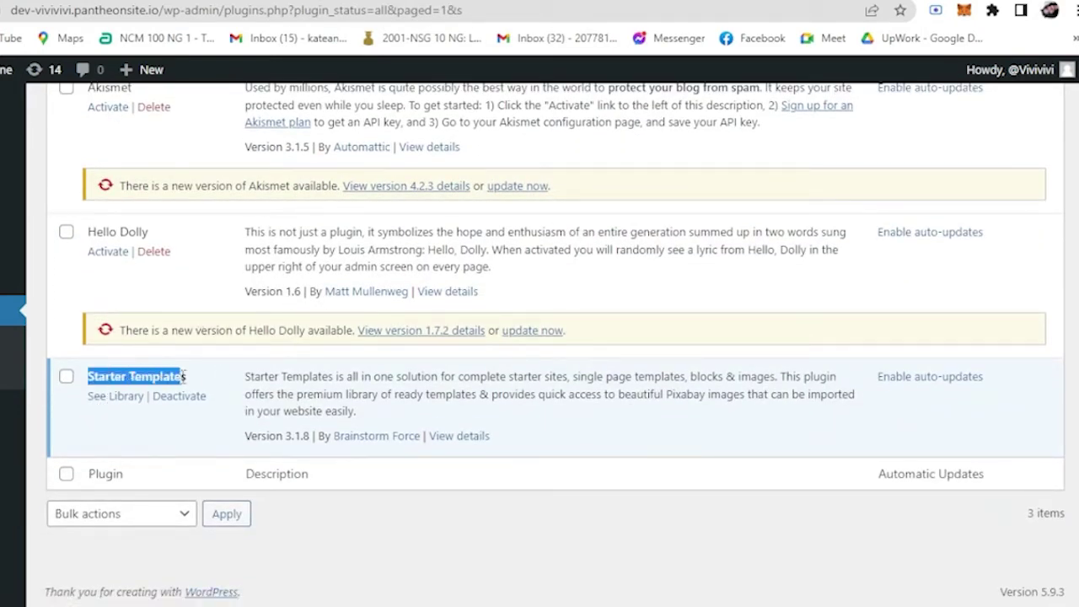
left_click(121, 400)
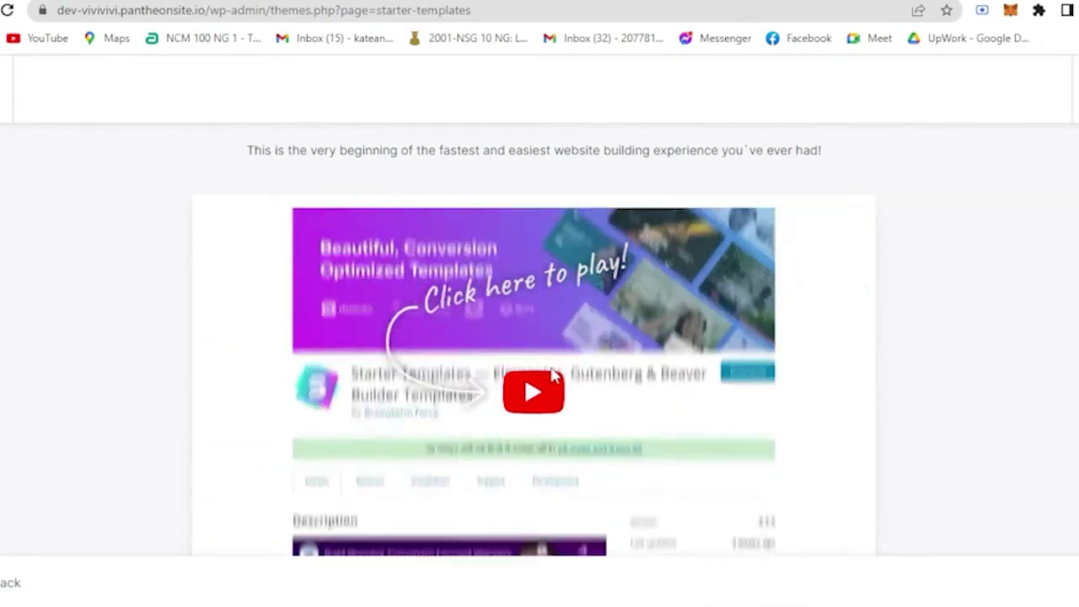
Choose Build Your Website Now on the Starter Templates getting-started page
scroll(552, 375, "down", 2)
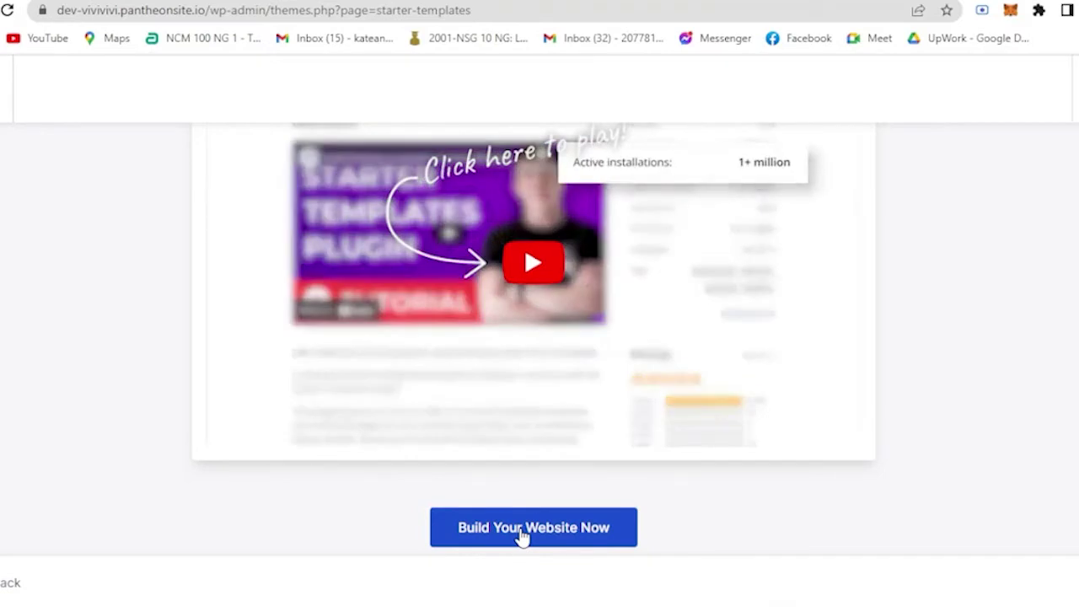
left_click(523, 531)
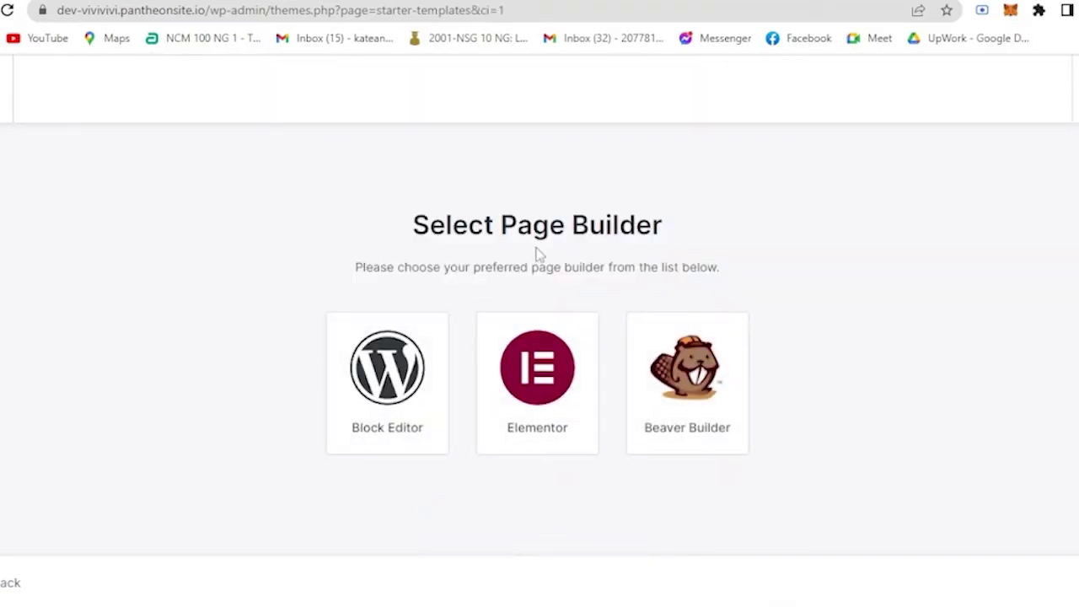
Choose Elementor as the page builder to load the starter template gallery
left_click(554, 408)
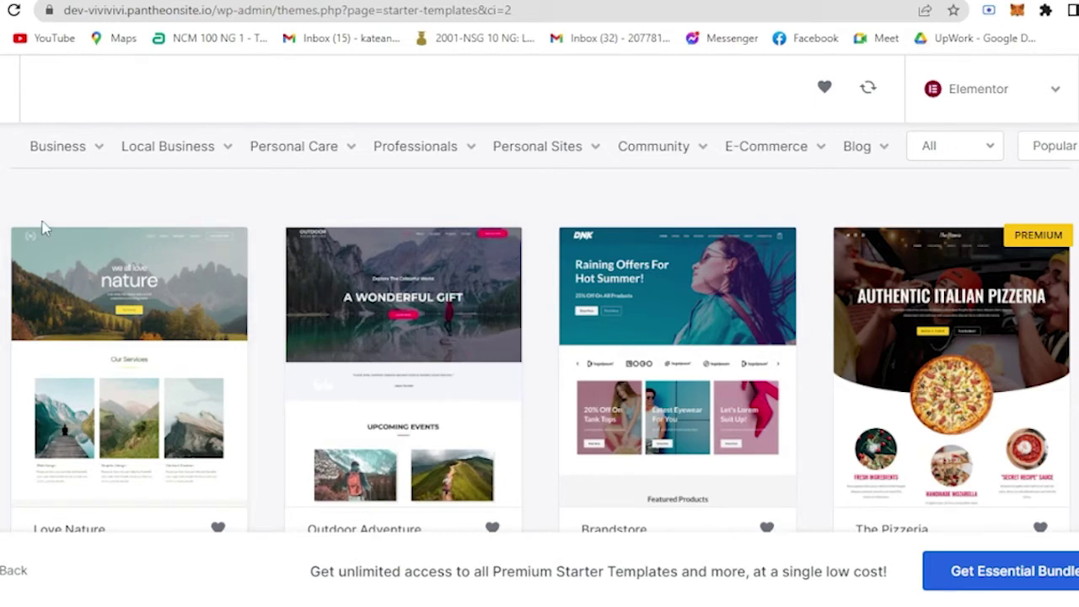
mouse_move(84, 152)
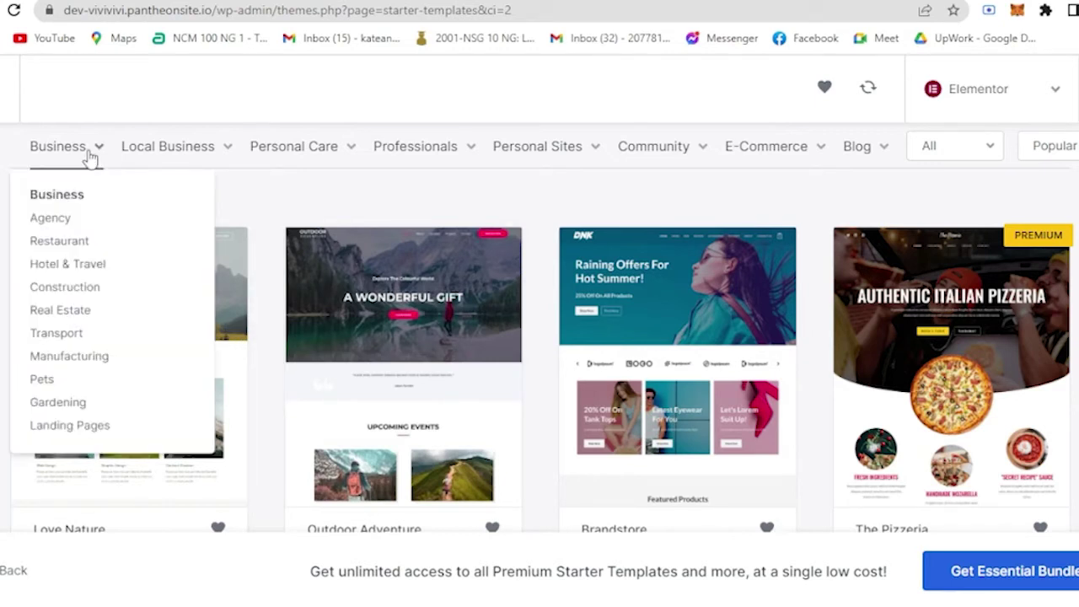
mouse_move(219, 152)
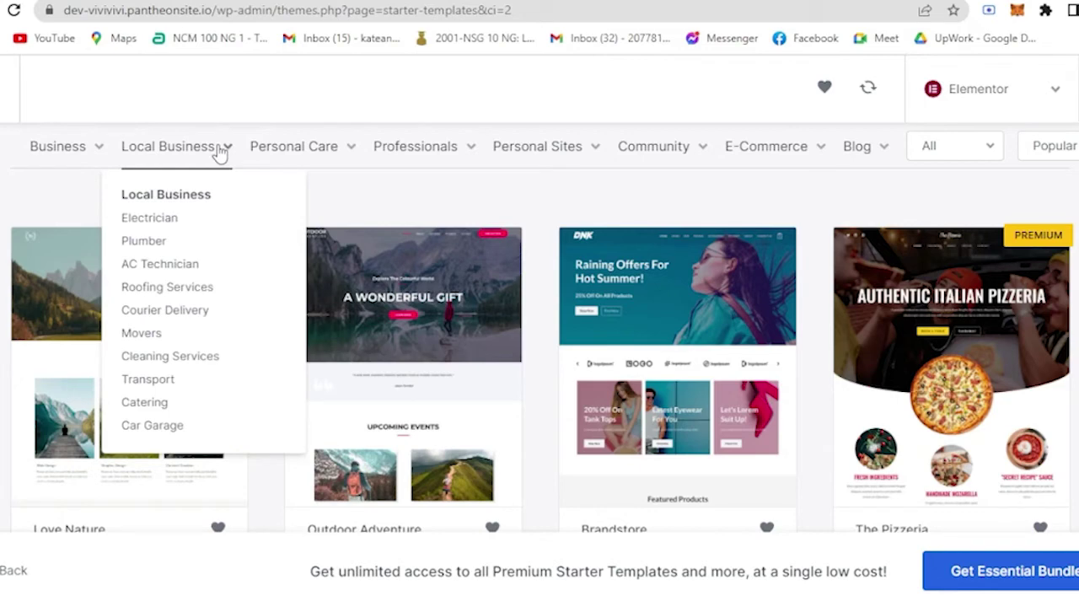
mouse_move(341, 152)
mouse_move(456, 158)
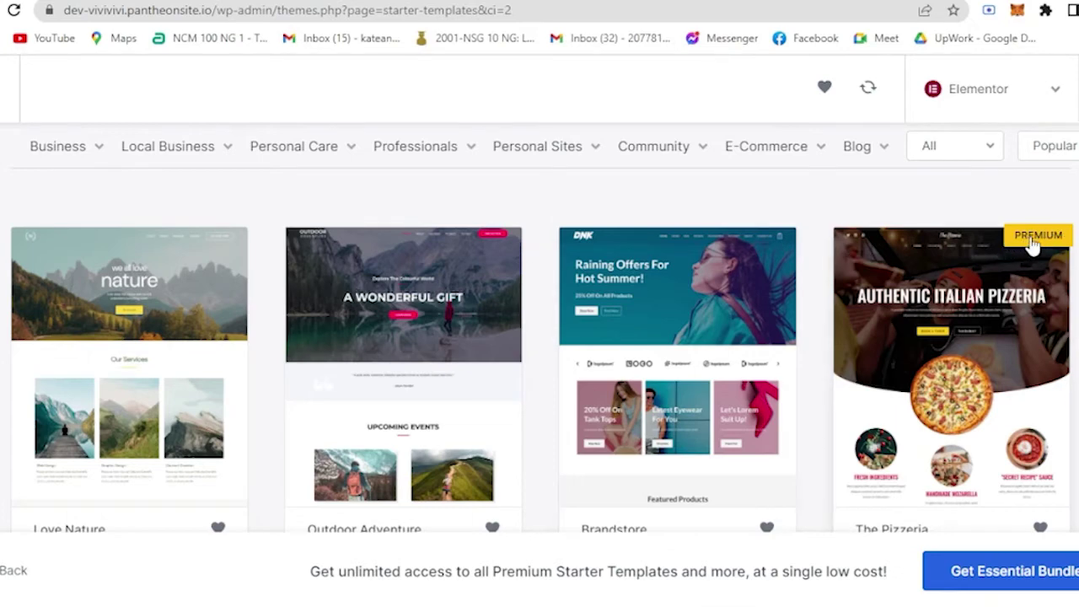
Browse the template gallery and bring up the E-Commerce category dropdown
scroll(759, 345, "down", 3)
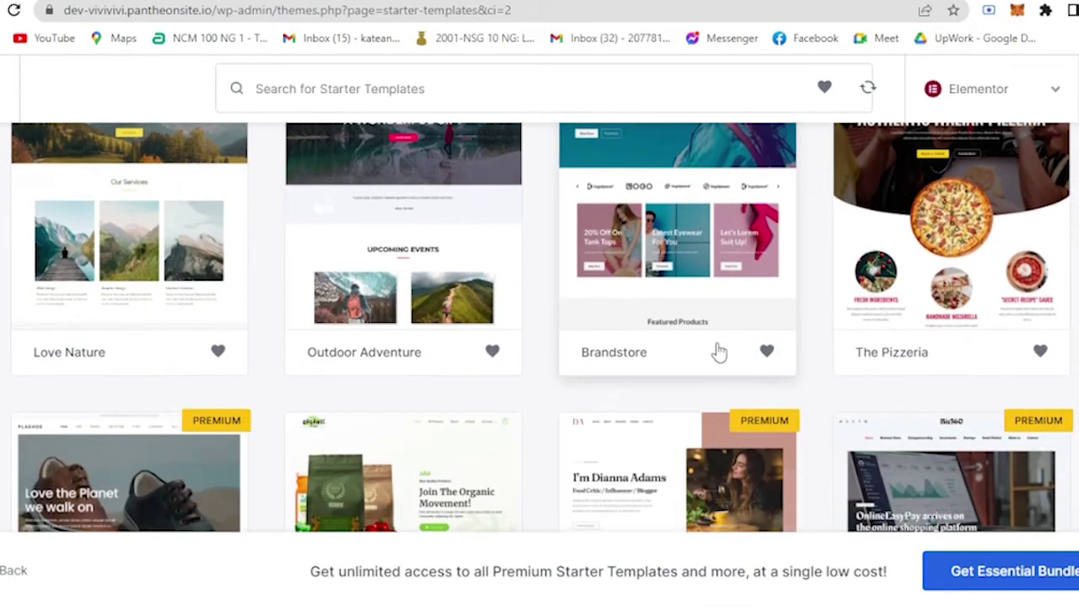
scroll(228, 430, "down", 1)
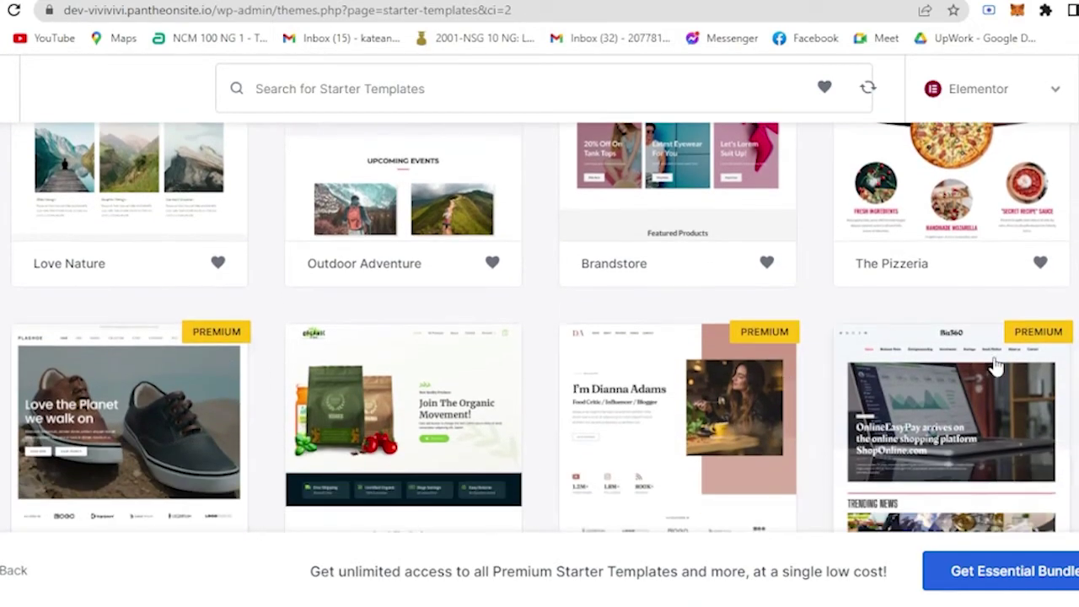
scroll(540, 297, "up", 2)
scroll(540, 297, "up", 3)
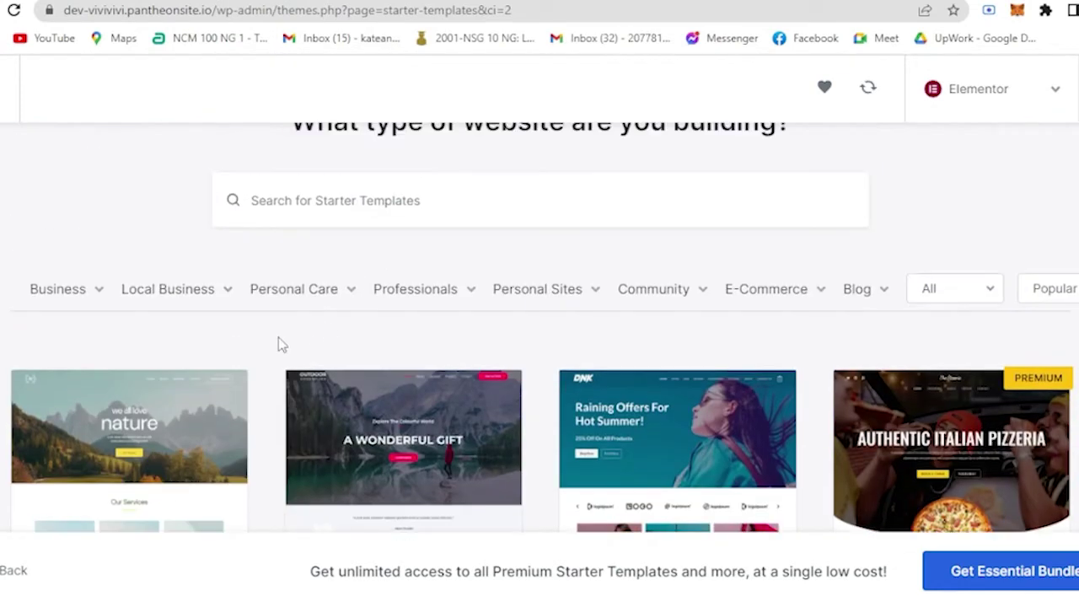
scroll(160, 234, "down", 2)
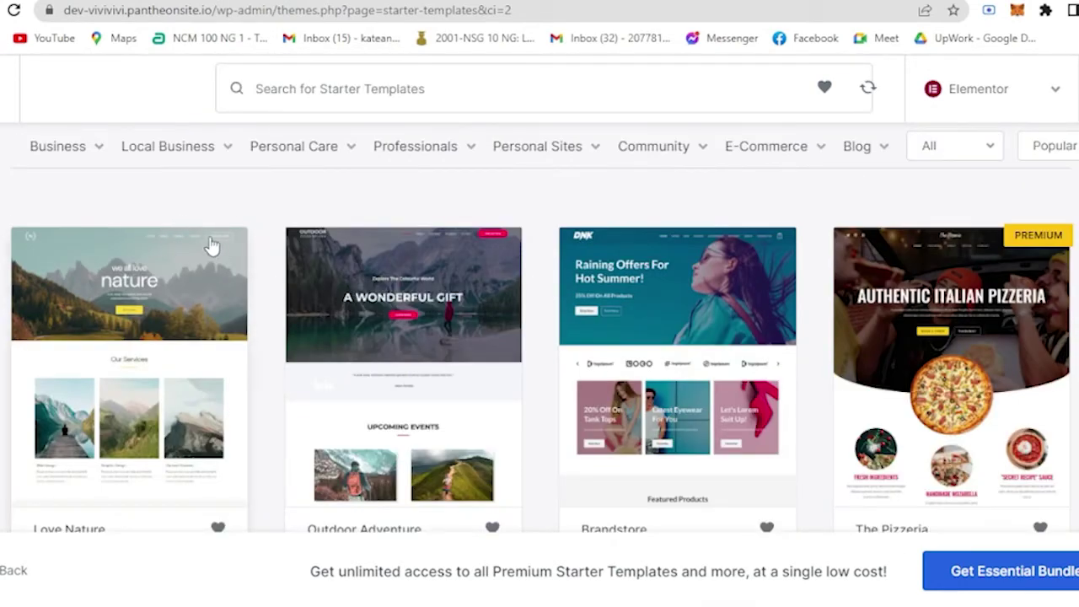
scroll(397, 446, "down", 2)
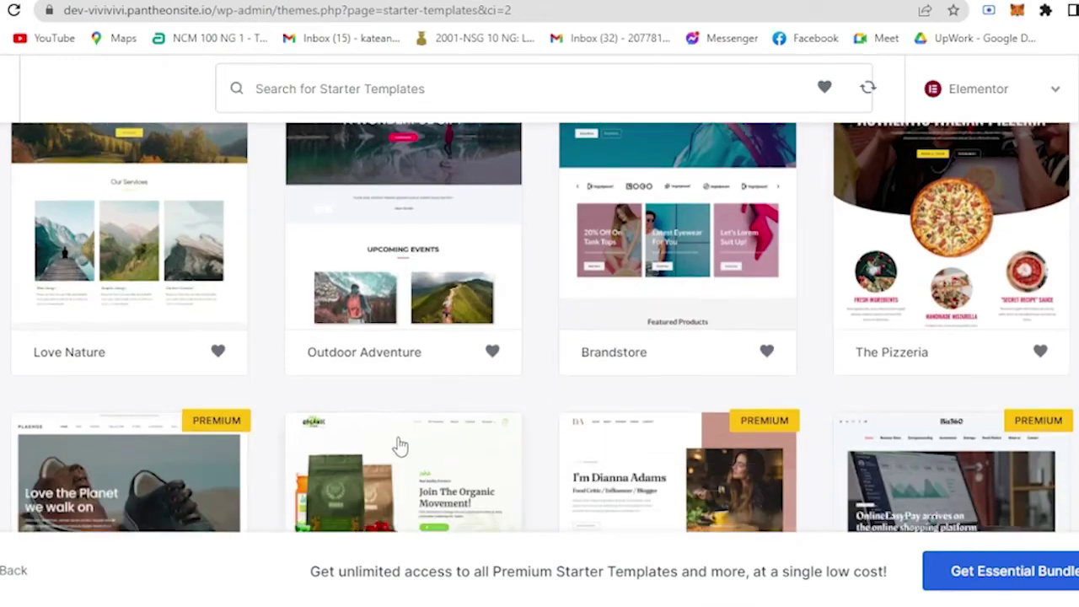
scroll(253, 390, "up", 4)
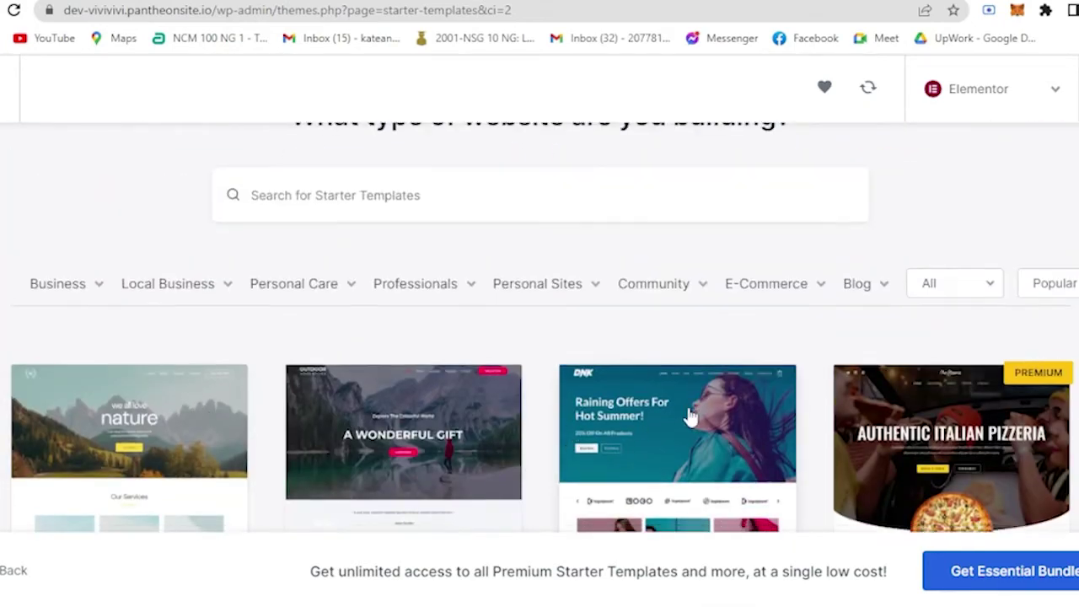
scroll(691, 414, "down", 7)
scroll(738, 358, "up", 7)
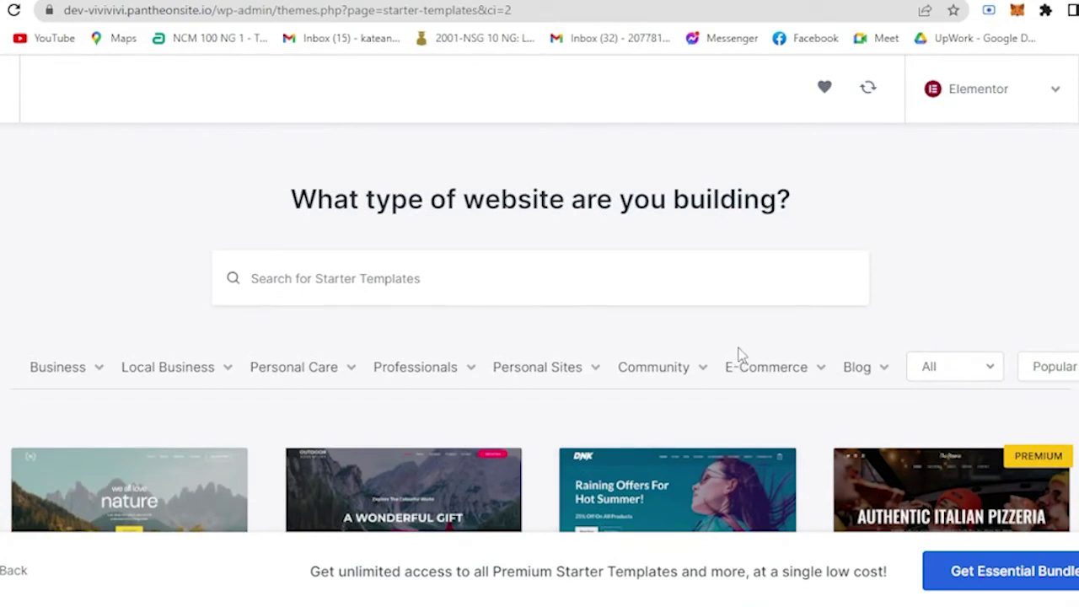
scroll(838, 314, "down", 1)
mouse_move(789, 300)
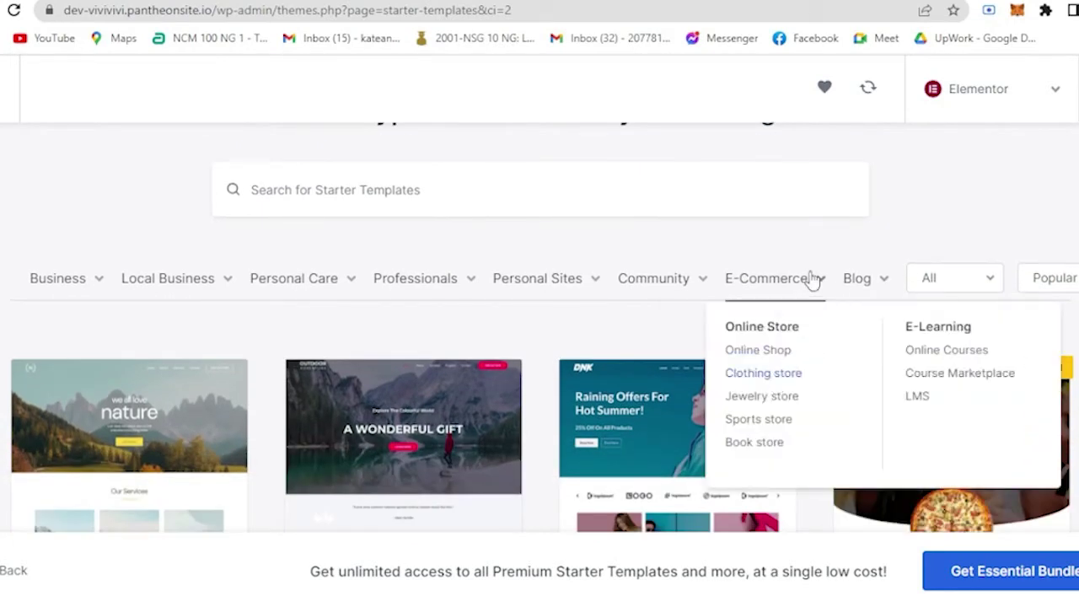
Filter templates to Online Store > Clothing store and scroll to the Fashion Designer template
left_click(765, 376)
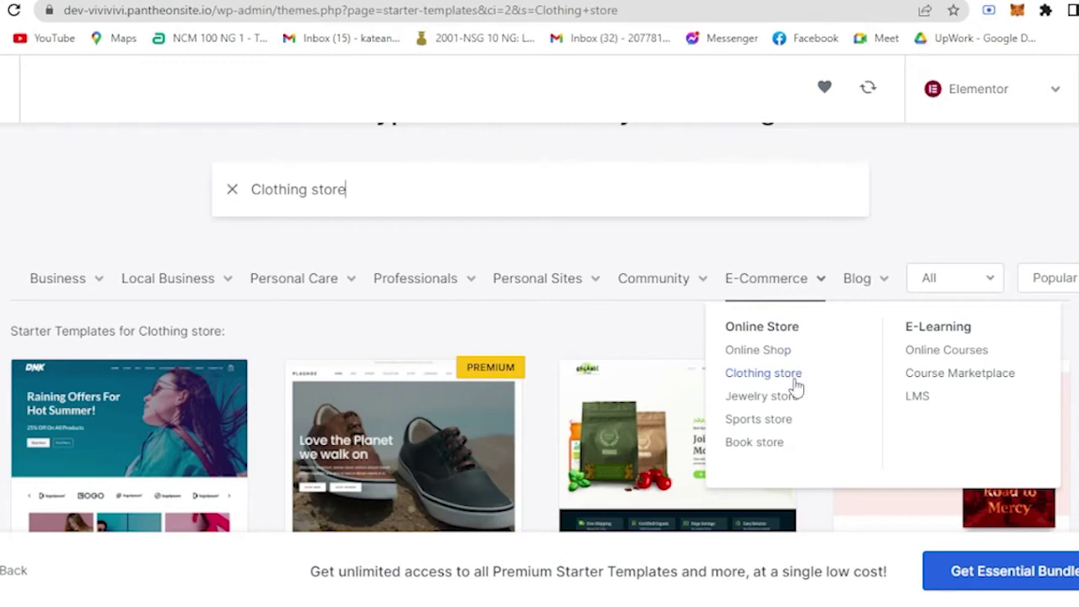
scroll(373, 385, "down", 3)
scroll(137, 321, "up", 1)
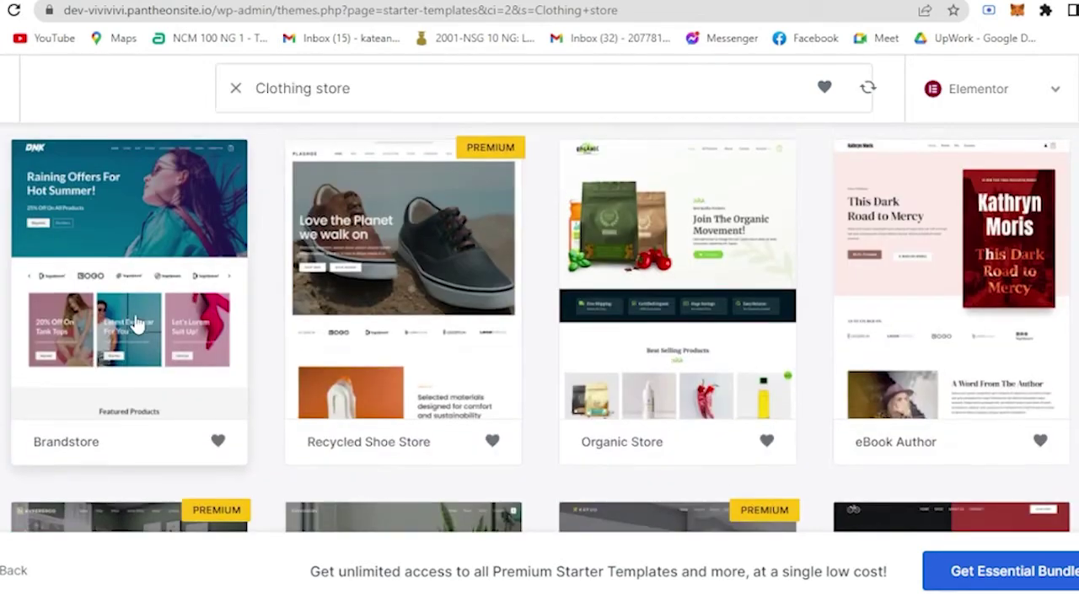
scroll(987, 356, "down", 4)
scroll(972, 363, "down", 8)
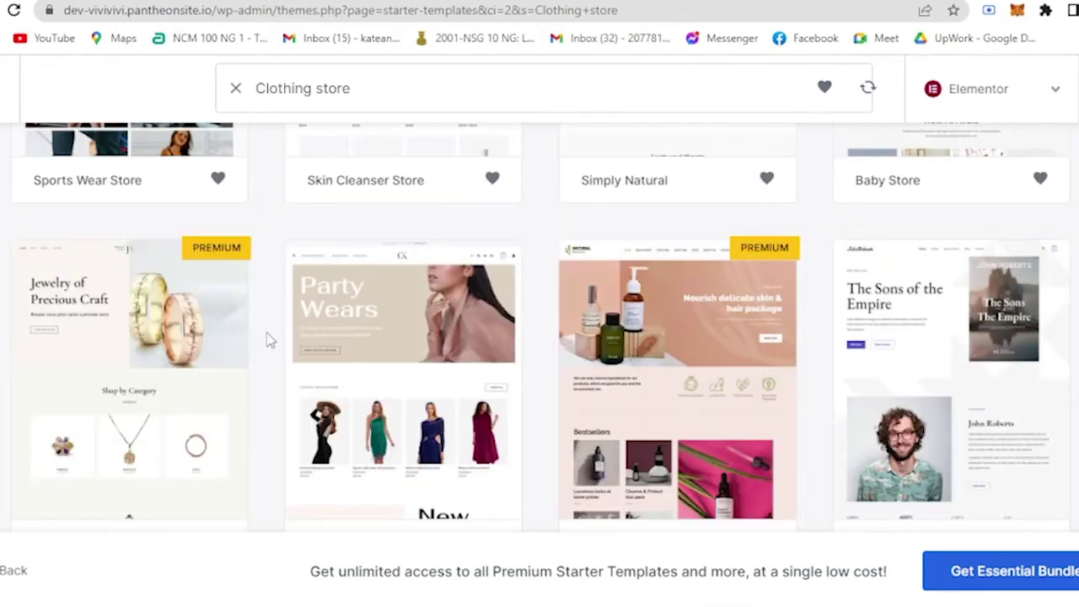
scroll(265, 337, "down", 1)
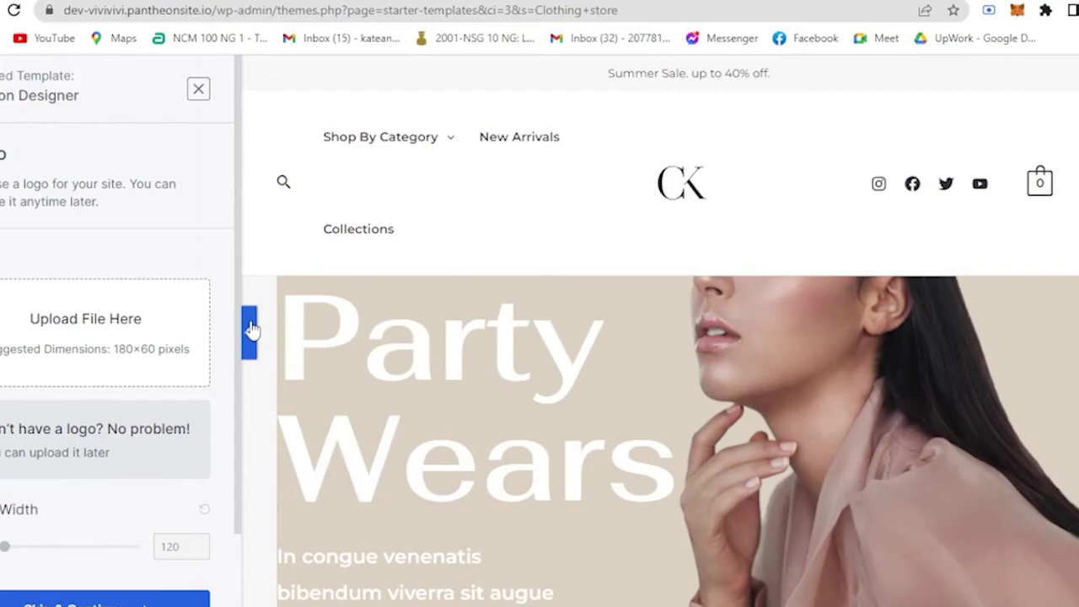
Preview the Fashion Designer template full width and scroll through the whole page
left_click(250, 329)
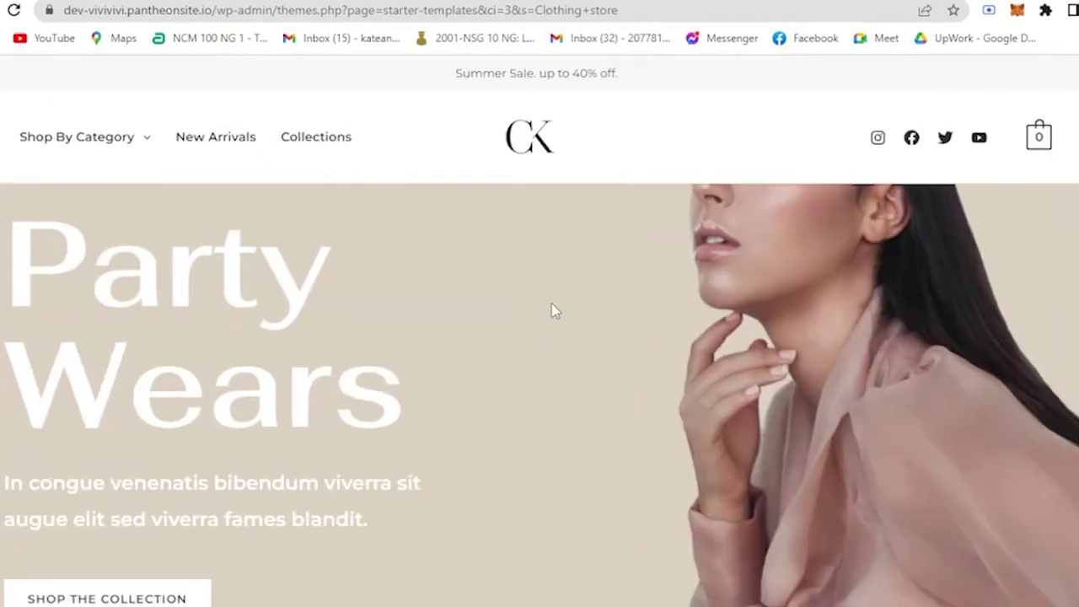
scroll(551, 308, "down", 7)
scroll(549, 312, "down", 15)
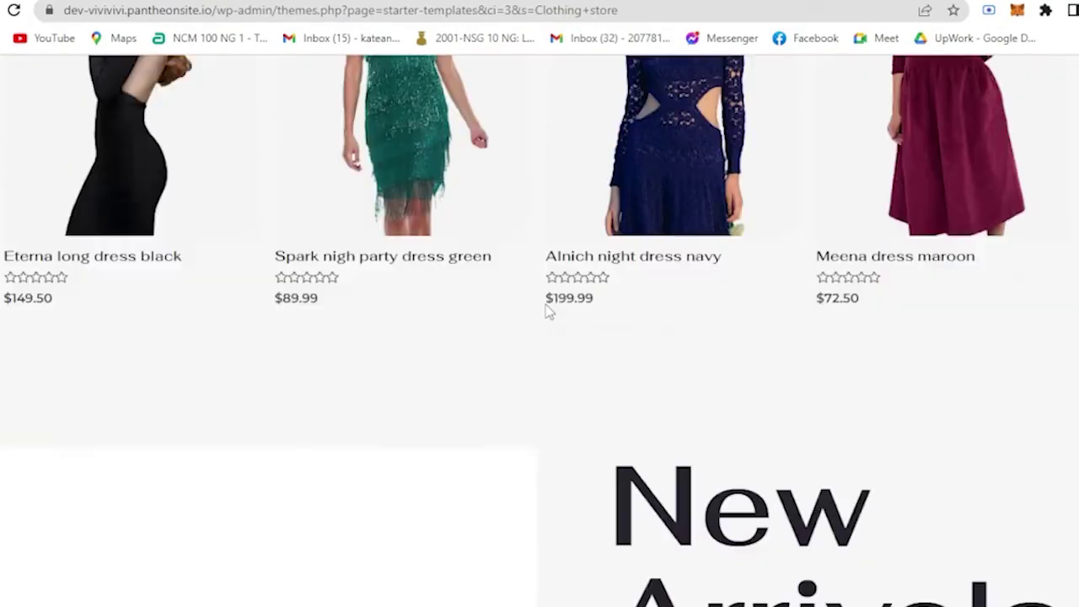
scroll(548, 312, "down", 20)
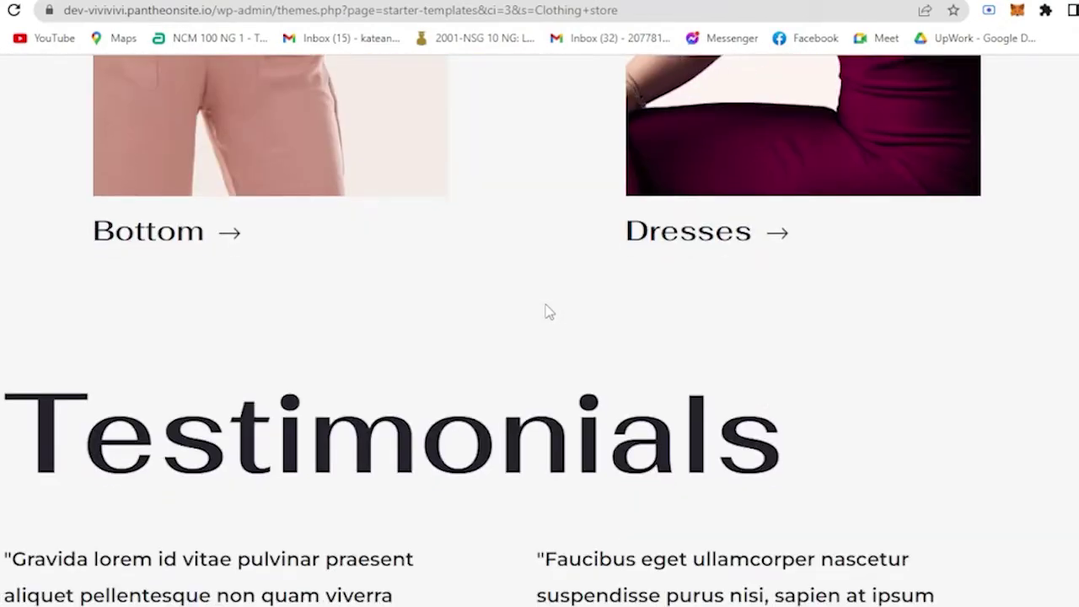
scroll(540, 313, "down", 8)
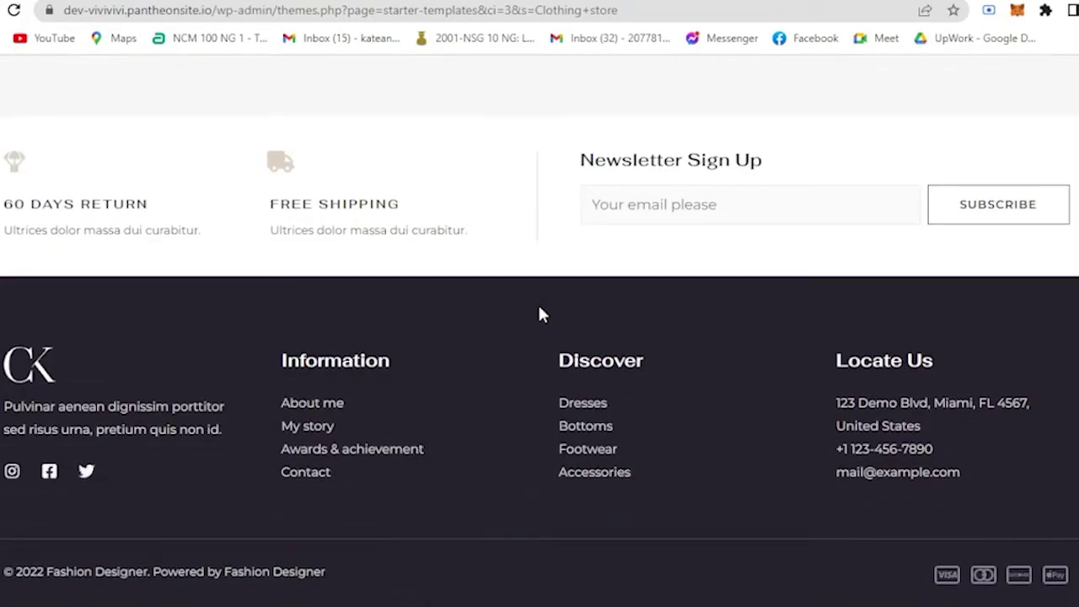
scroll(556, 310, "up", 10)
scroll(582, 289, "up", 18)
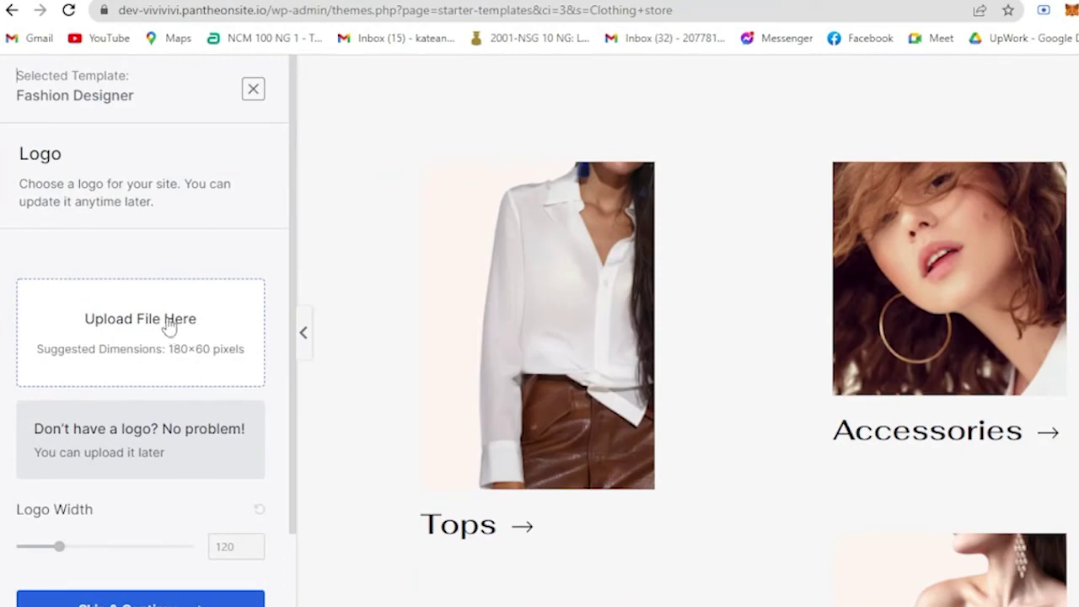
scroll(514, 356, "up", 12)
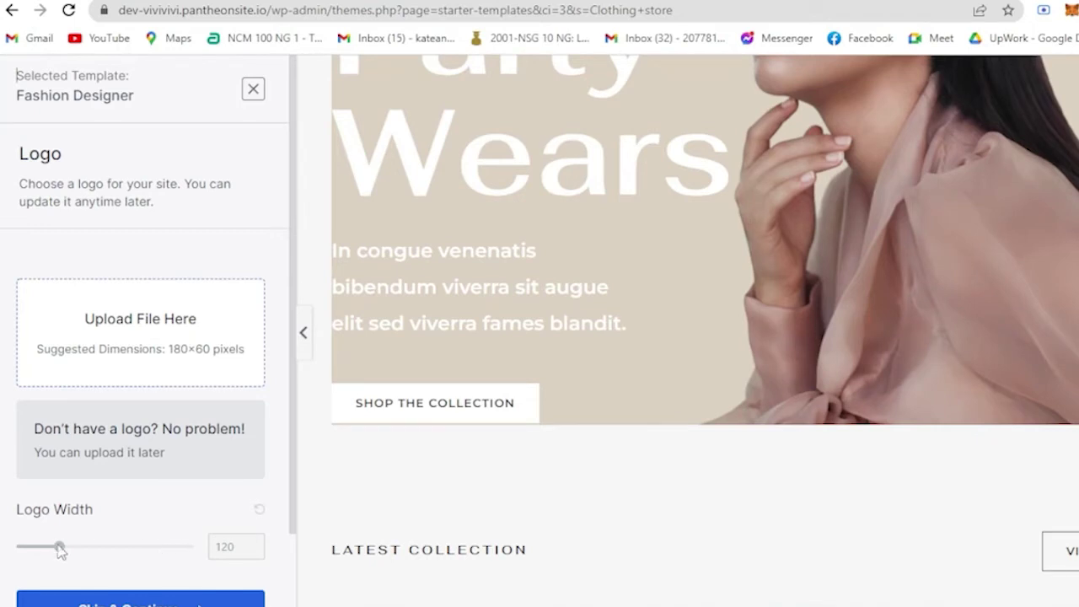
scroll(481, 354, "up", 4)
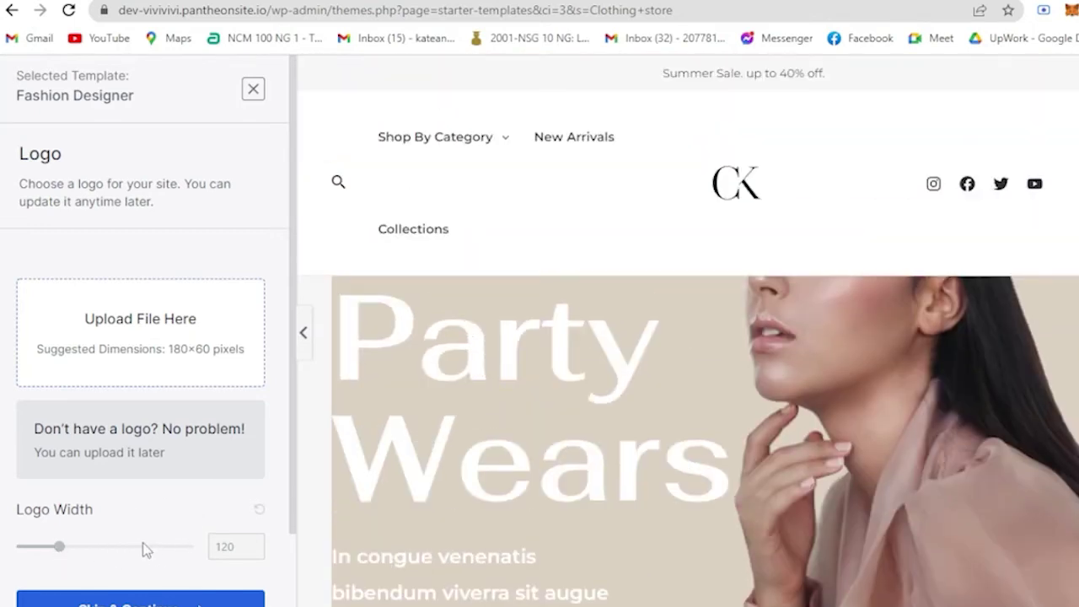
scroll(132, 503, "down", 2)
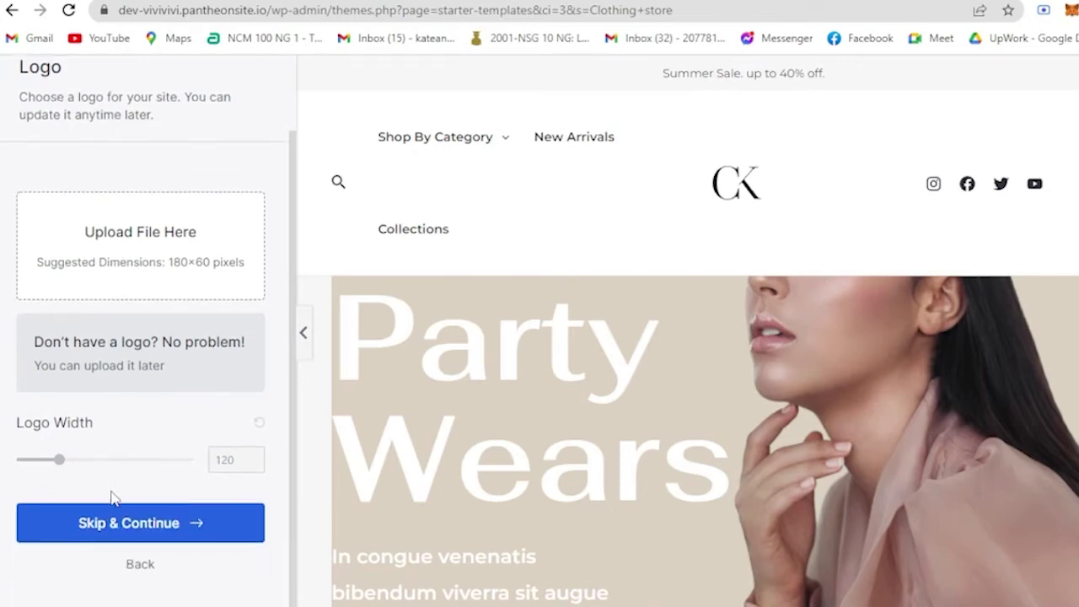
Skip the logo, try the pink, blue, cyan and green palettes, then restore default colours
left_click(182, 533)
scroll(519, 415, "down", 10)
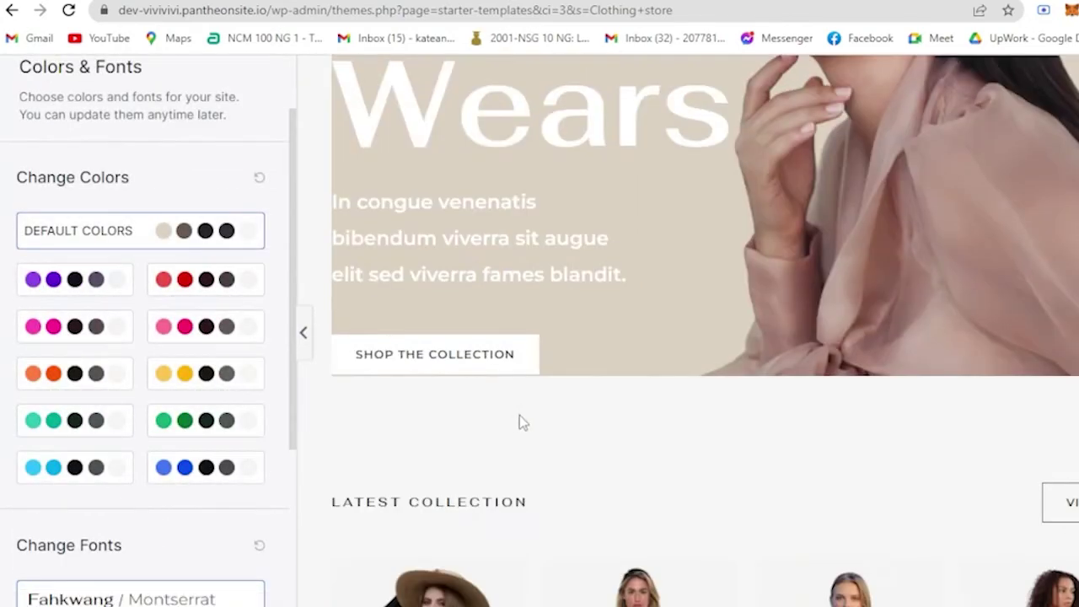
scroll(654, 388, "up", 5)
scroll(654, 388, "down", 2)
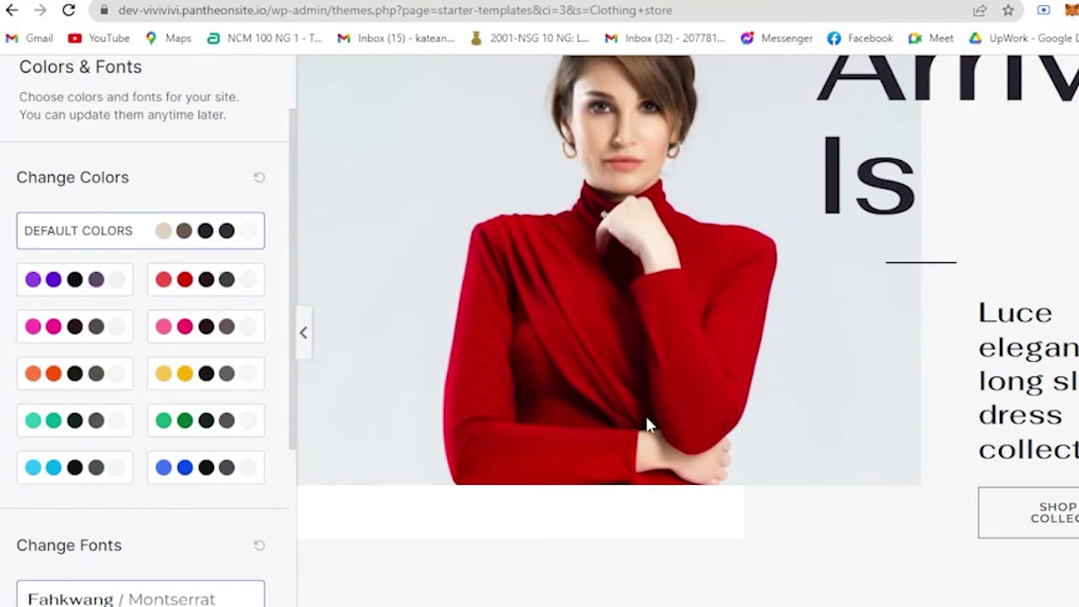
scroll(646, 424, "down", 4)
left_click(212, 331)
scroll(615, 409, "down", 1)
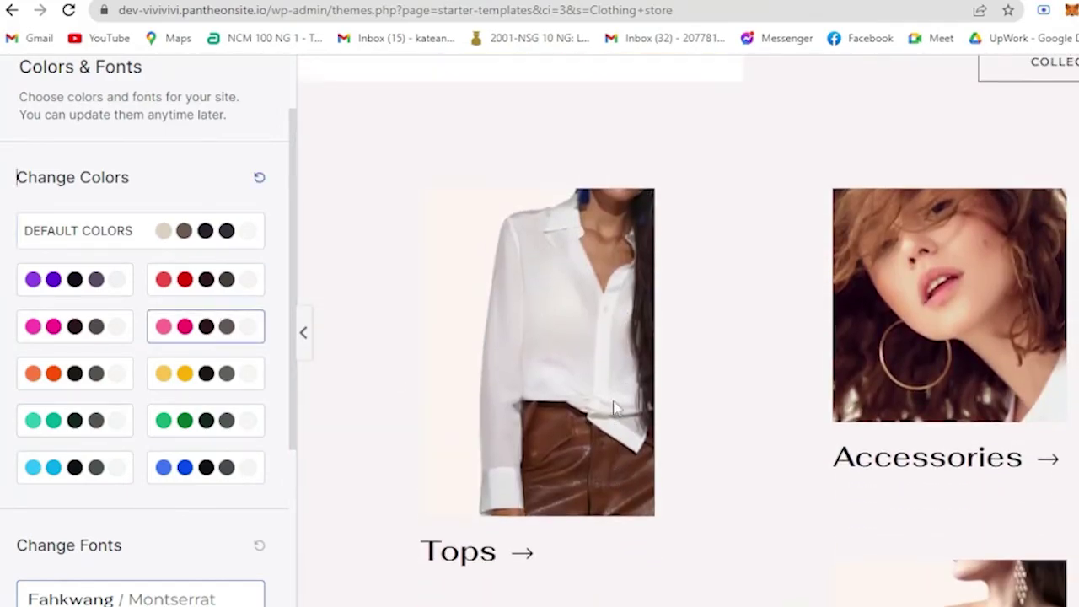
scroll(616, 409, "down", 3)
scroll(224, 385, "down", 3)
scroll(535, 410, "down", 5)
scroll(568, 414, "up", 1)
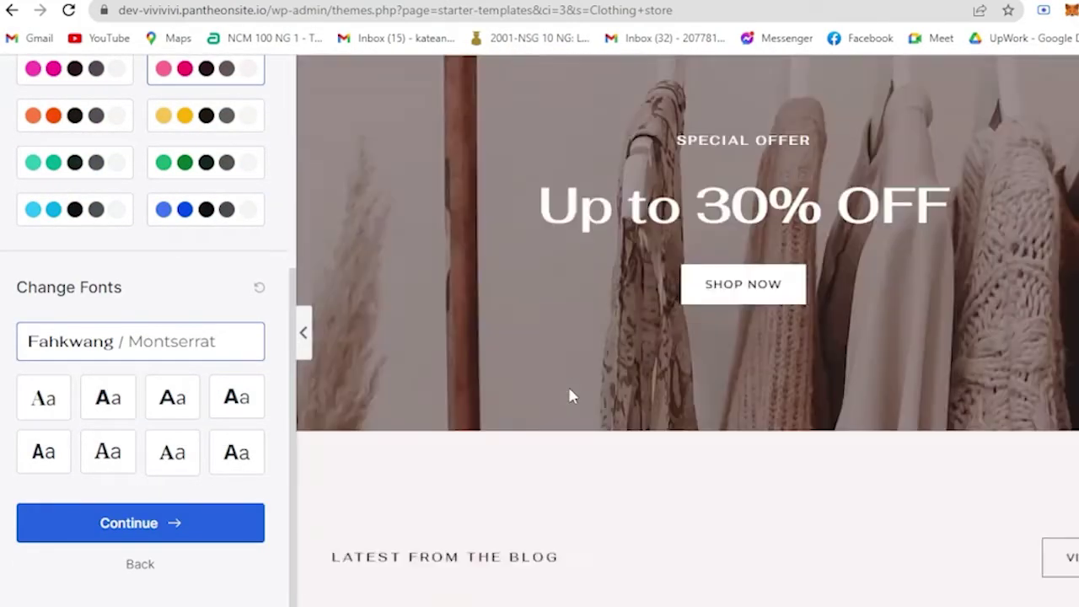
scroll(540, 389, "down", 8)
left_click(173, 220)
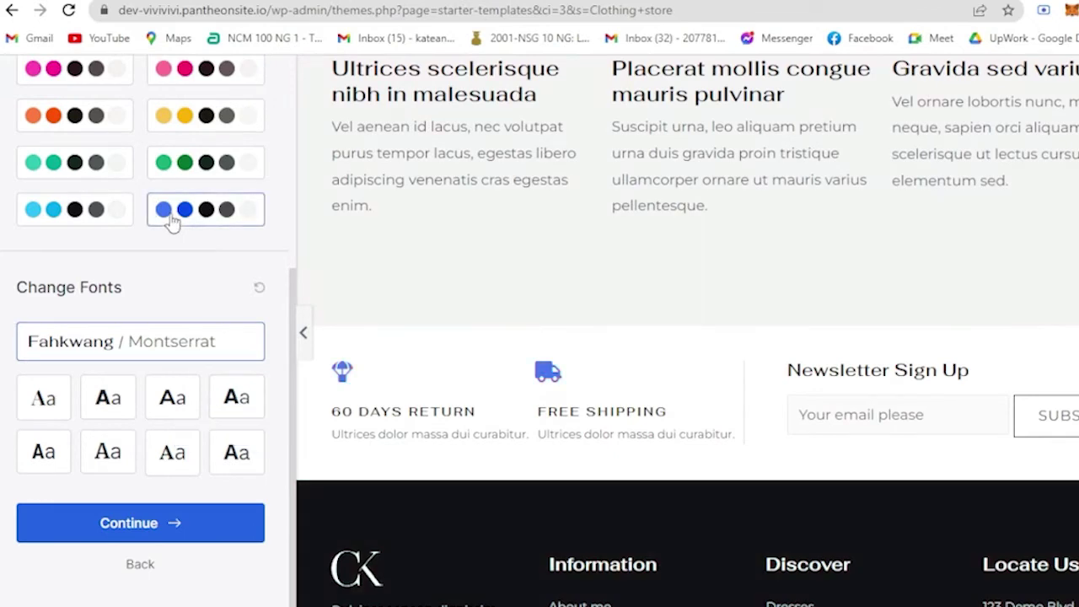
left_click(51, 217)
left_click(73, 173)
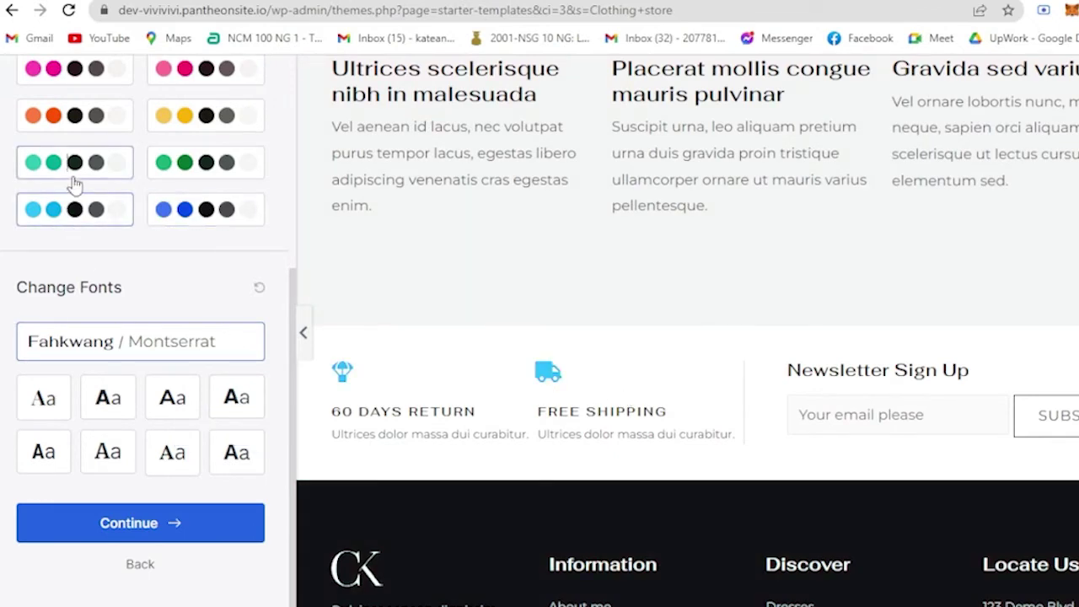
scroll(278, 383, "up", 3)
scroll(783, 387, "up", 8)
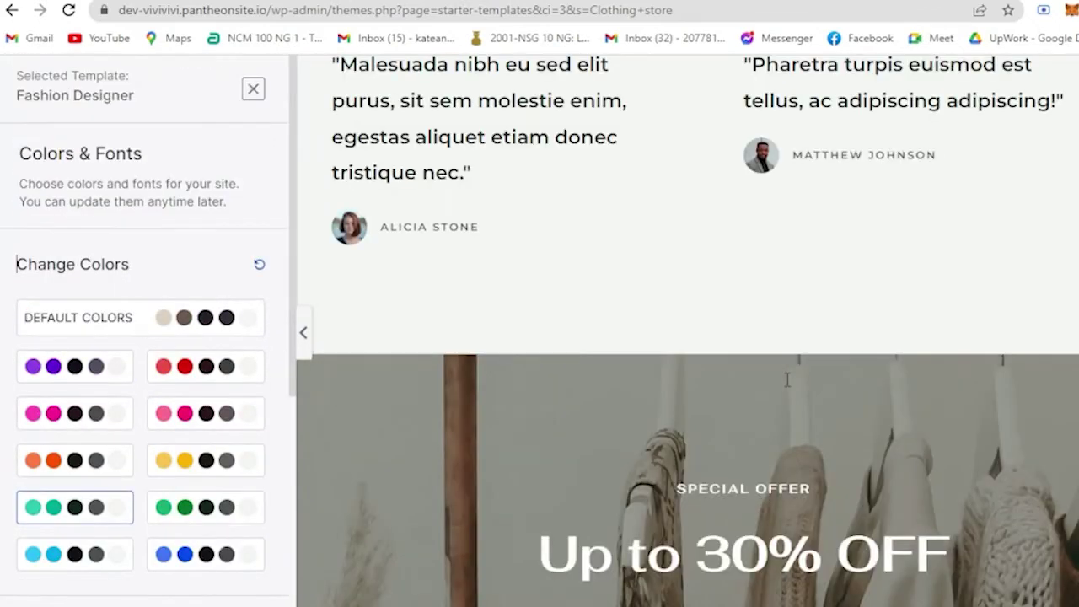
scroll(693, 396, "up", 3)
left_click(153, 318)
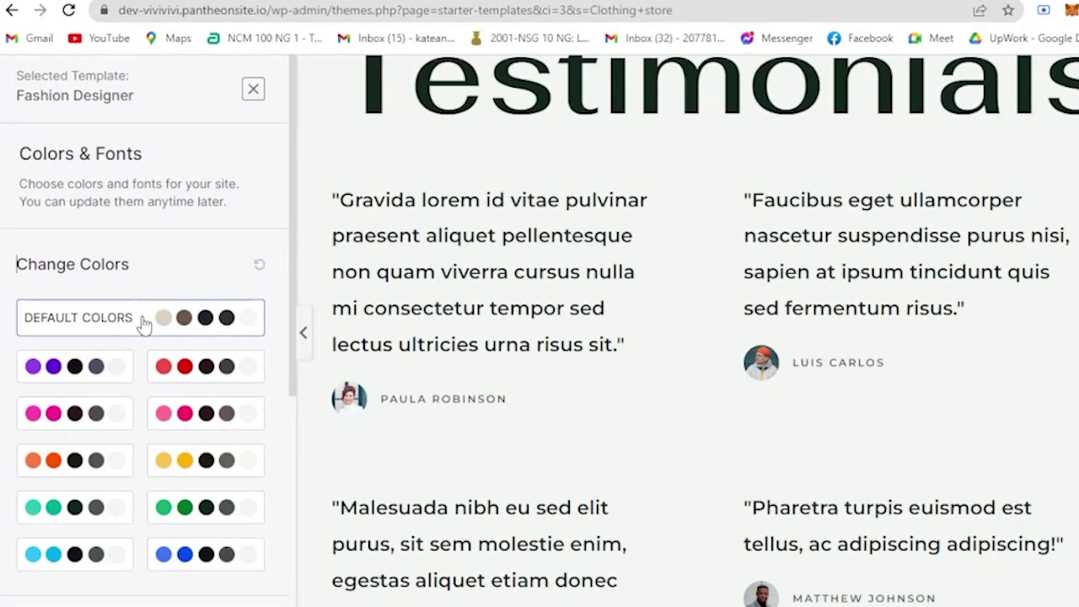
scroll(784, 475, "up", 4)
Compare several font pairings, including Rubik / Karla and Open Sans / Work Sans, then choose Merriweather / Inter
scroll(761, 506, "down", 10)
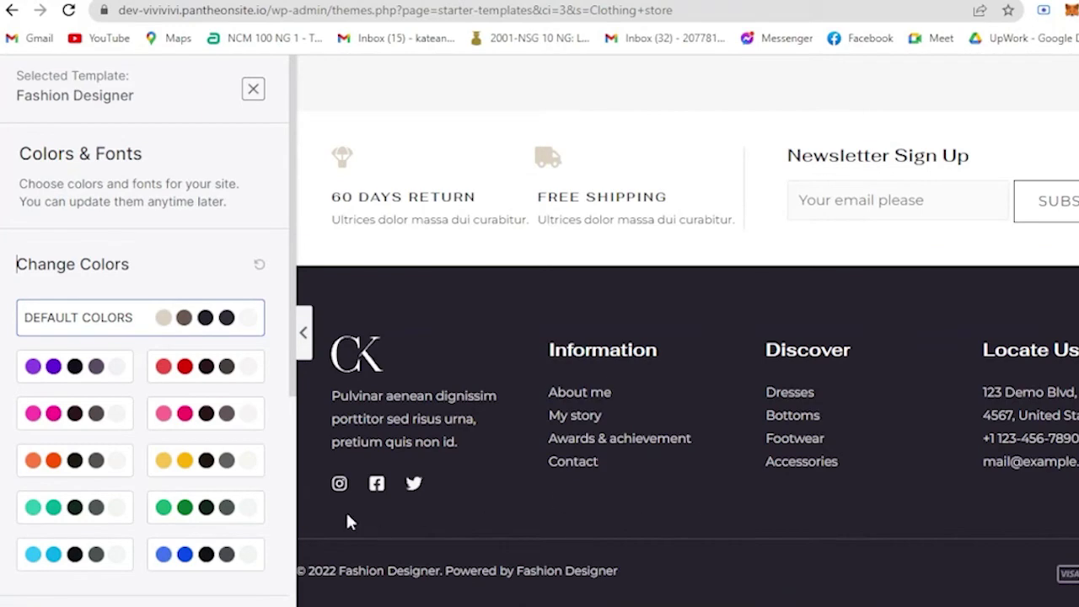
scroll(222, 412, "down", 3)
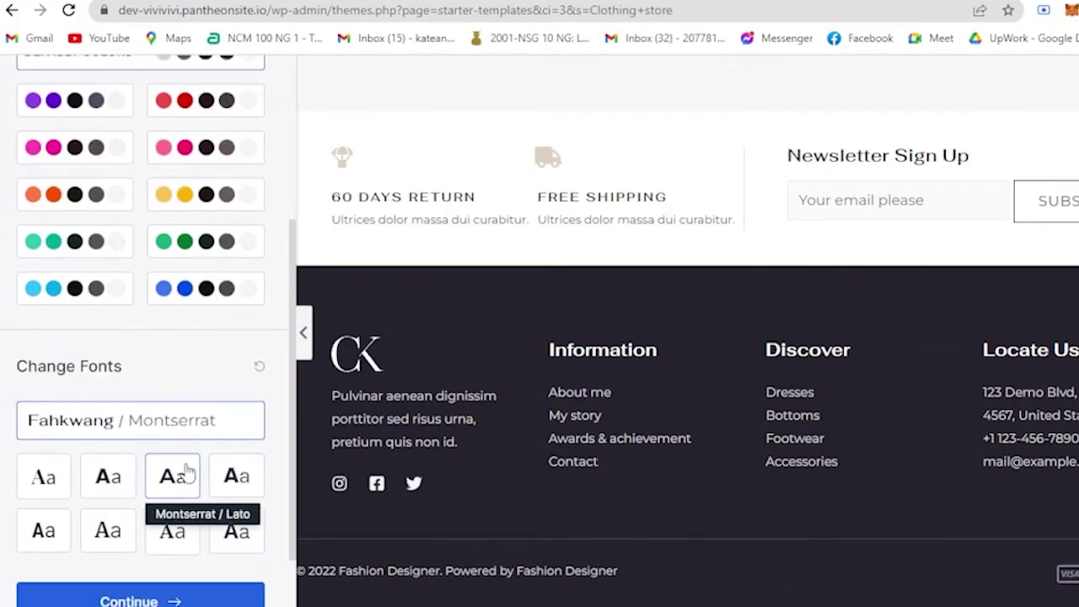
left_click(45, 485)
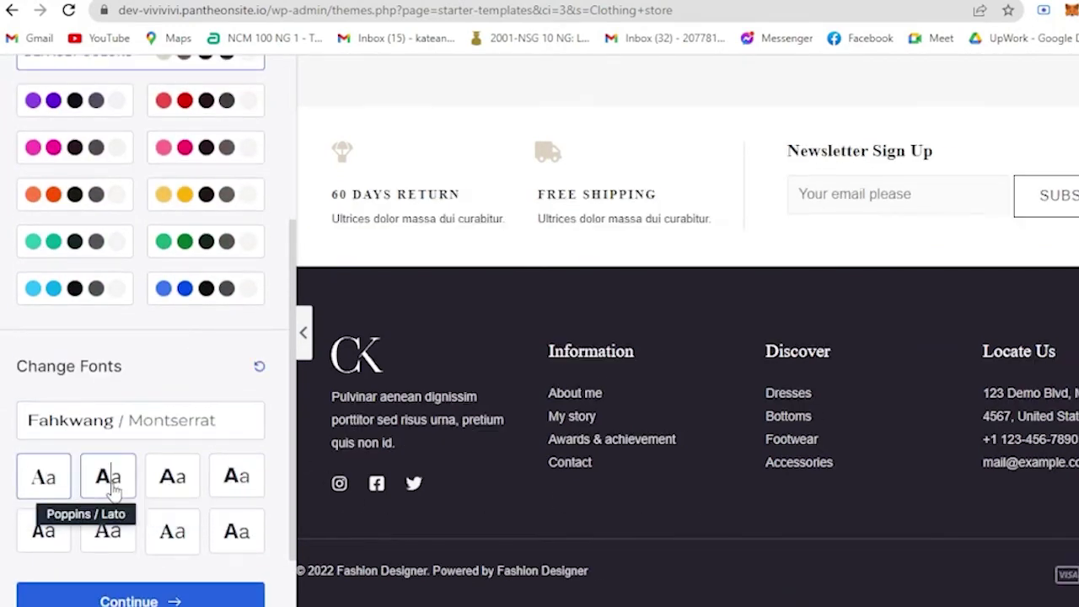
left_click(114, 489)
left_click(178, 491)
left_click(238, 492)
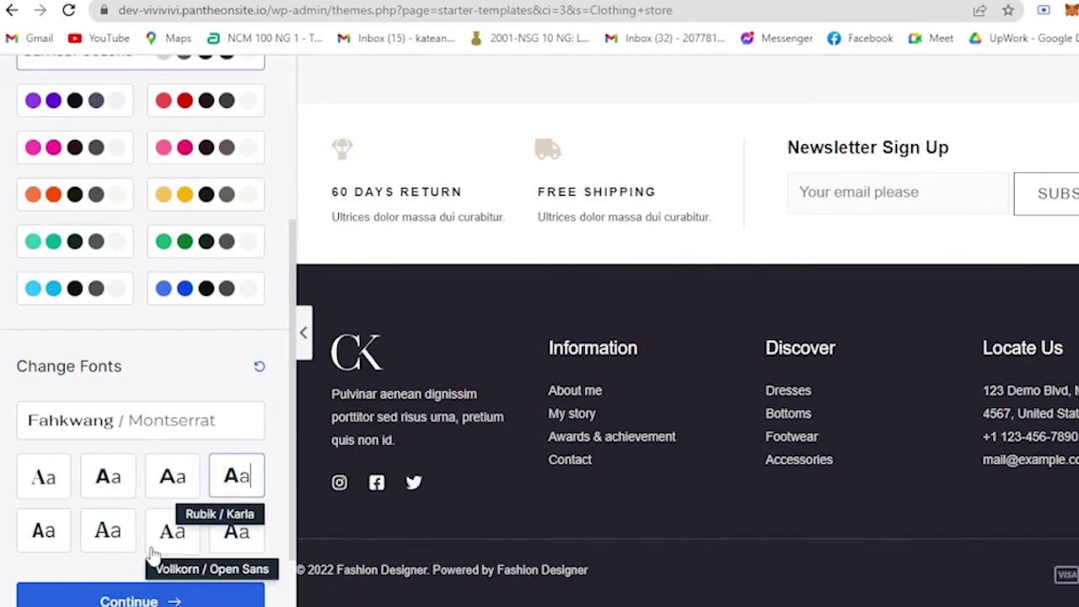
left_click(108, 532)
left_click(172, 533)
left_click(237, 533)
scroll(76, 485, "down", 1)
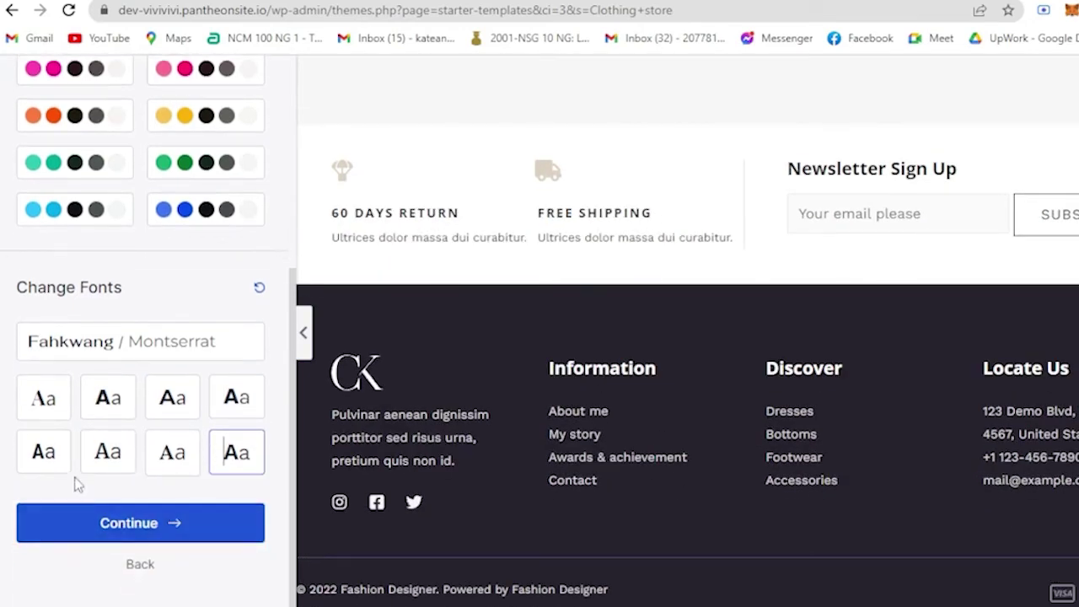
left_click(47, 452)
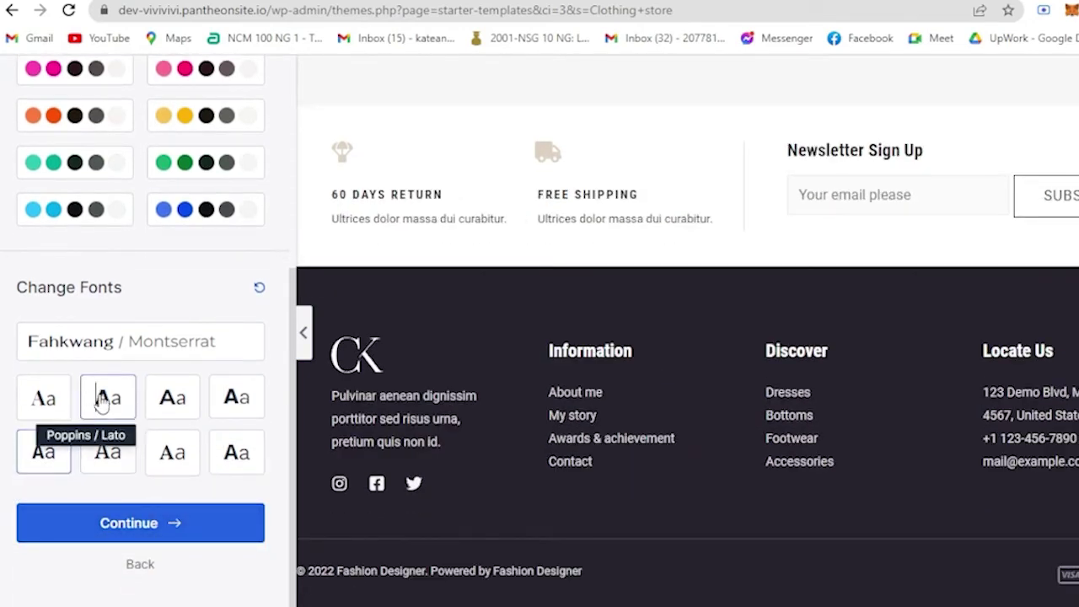
Accept the fonts and enter the first name and work e-mail on the final details form
left_click(207, 529)
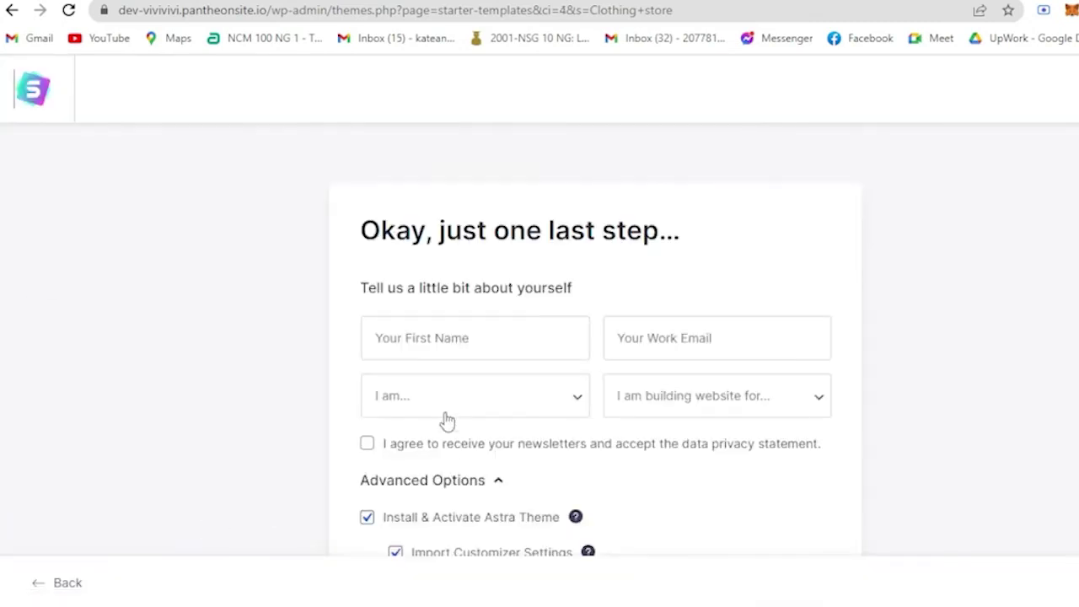
left_click(478, 336)
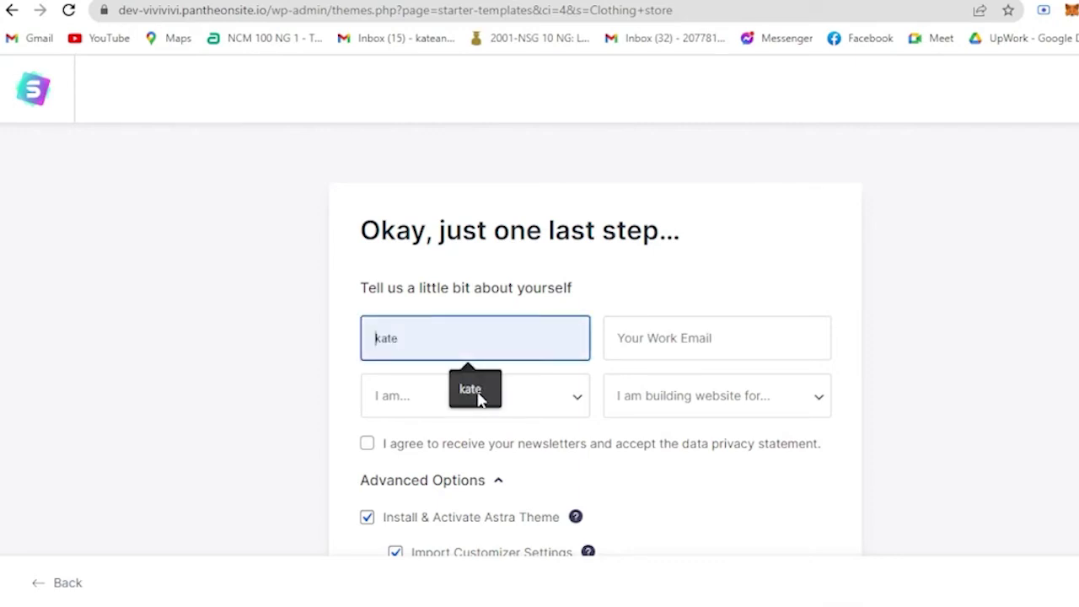
left_click(475, 390)
left_click(780, 341)
Choose Beginner and Myself/My Company, accept the newsletter, and build the website
left_click(475, 396)
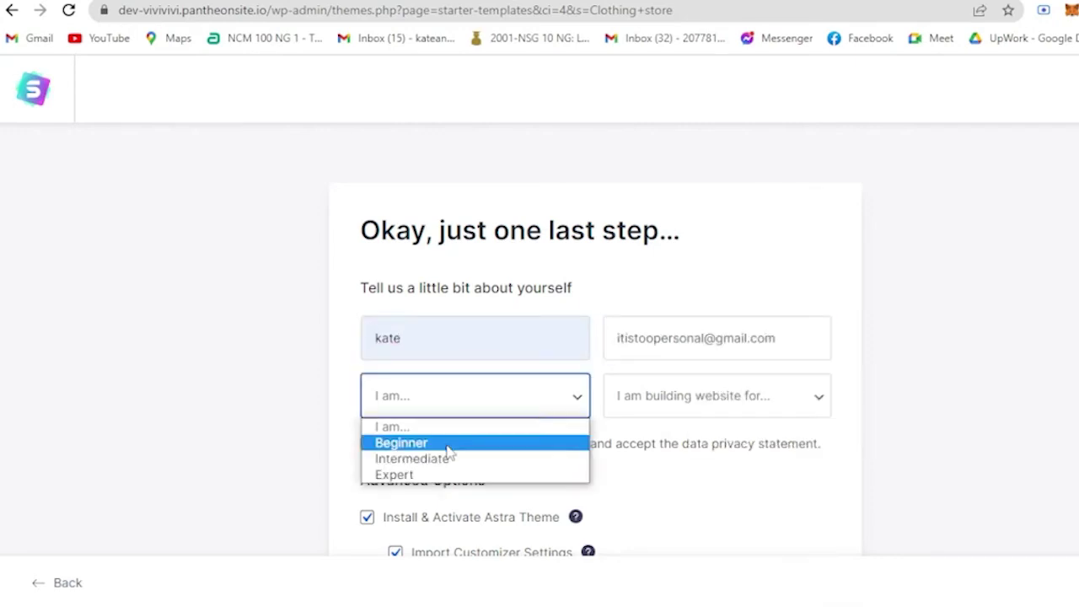
left_click(446, 444)
left_click(664, 412)
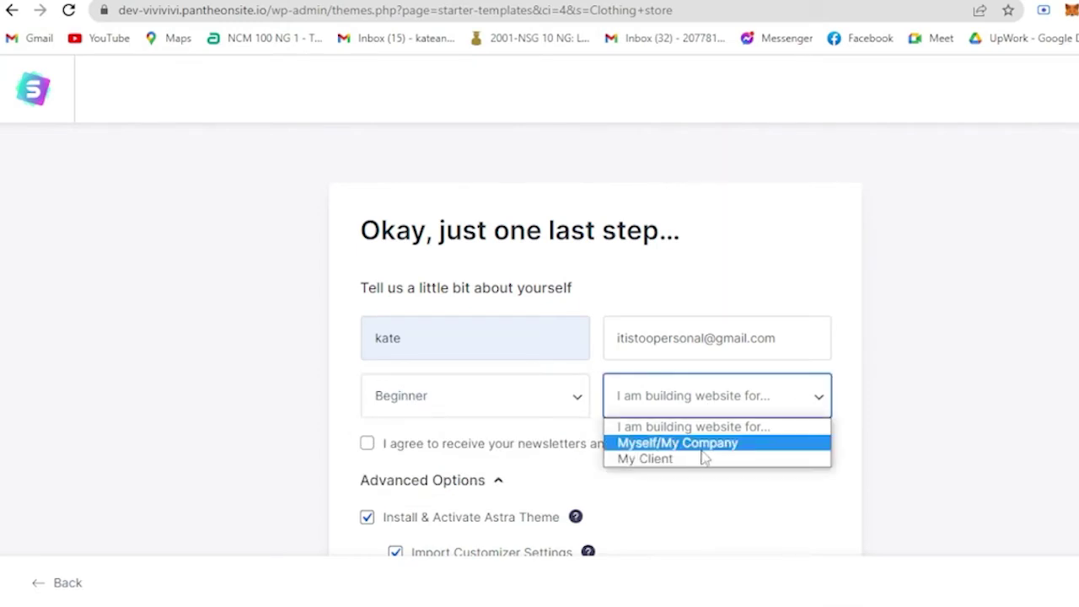
left_click(690, 445)
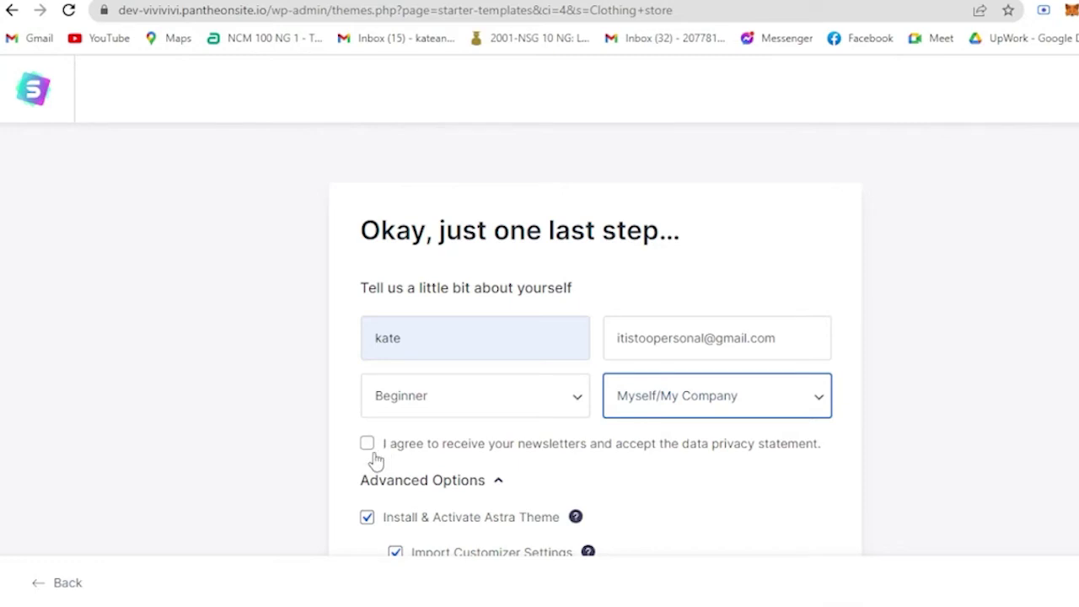
left_click(371, 447)
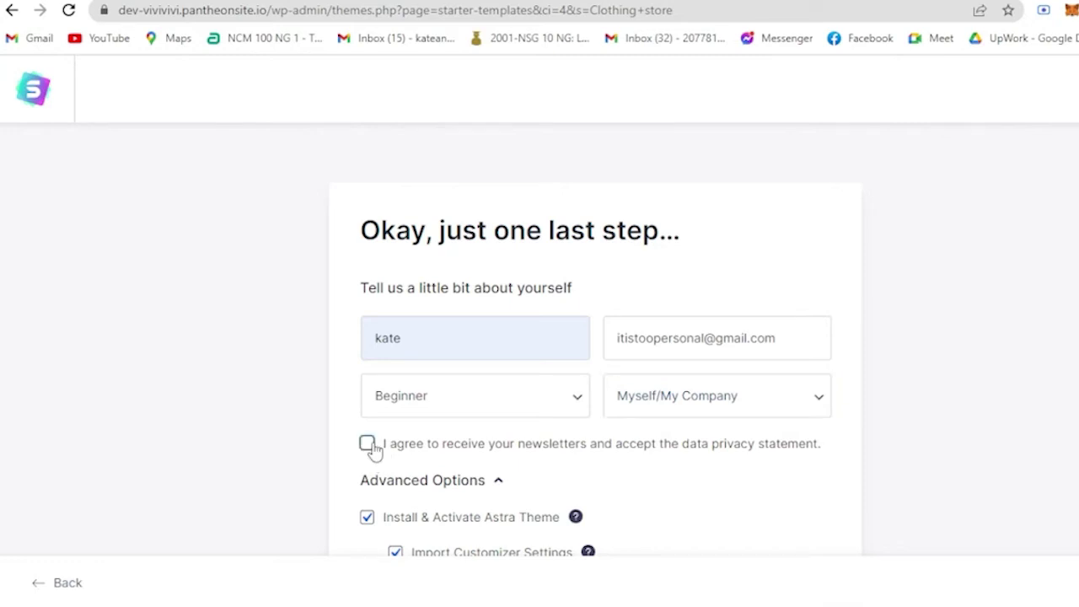
scroll(435, 434, "down", 3)
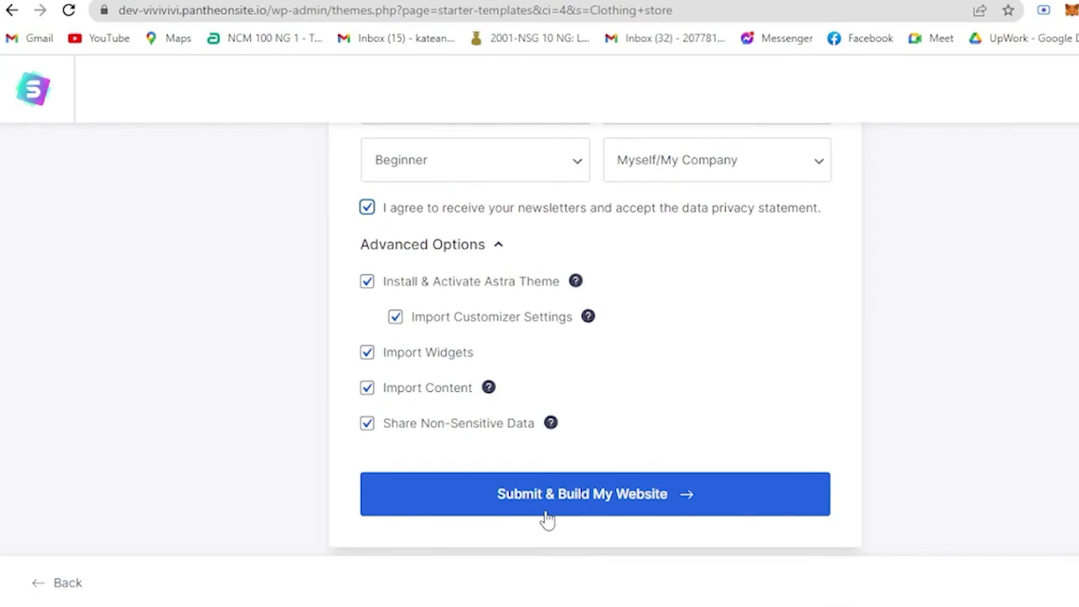
left_click(694, 501)
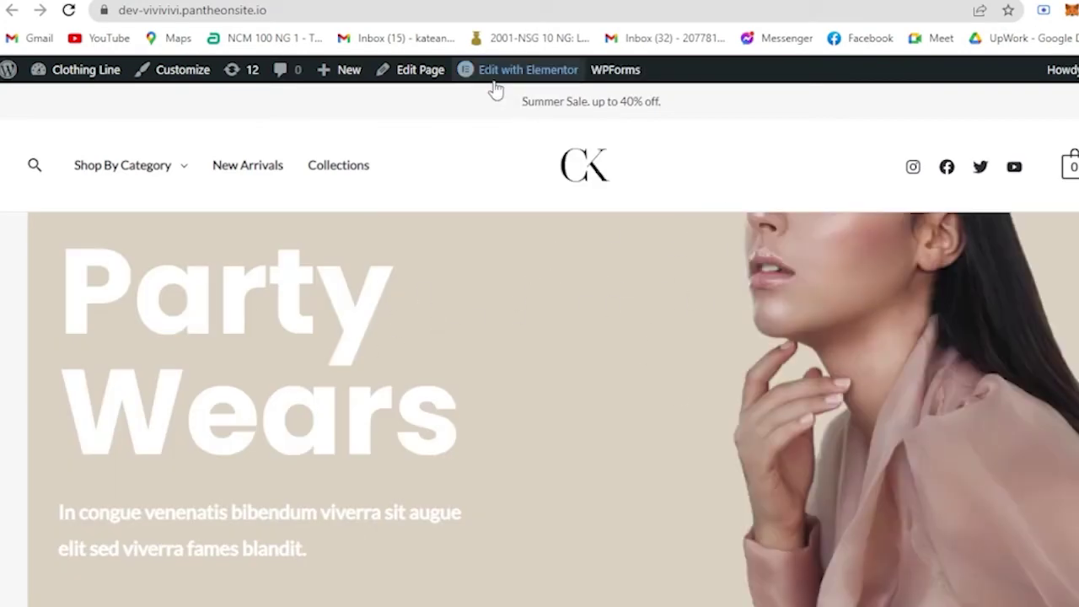
Launch Edit with Elementor from the admin bar for the Clothing Line homepage
mouse_move(497, 82)
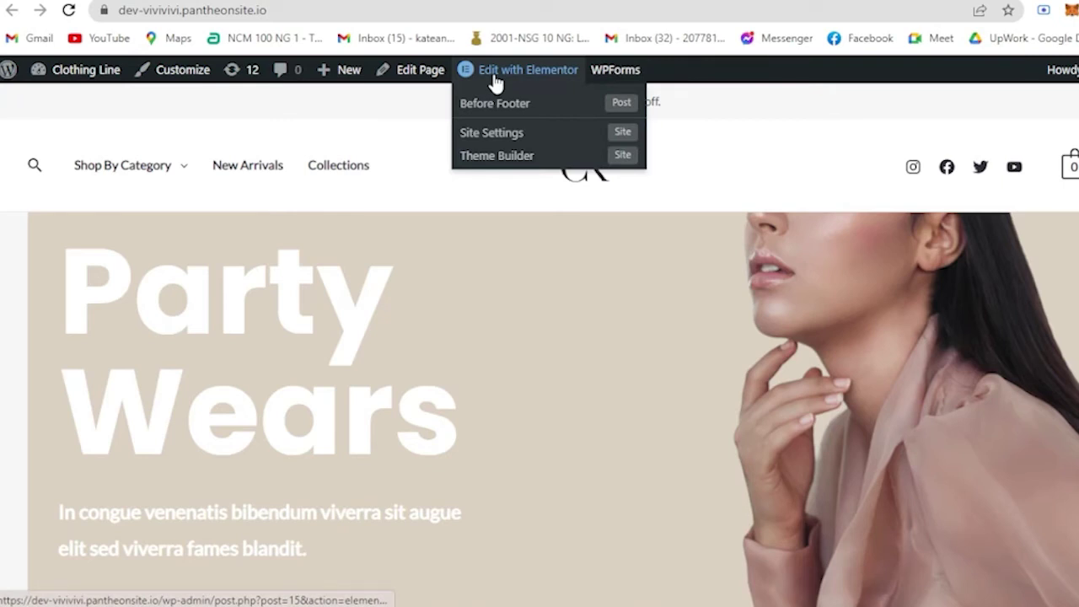
left_click(542, 74)
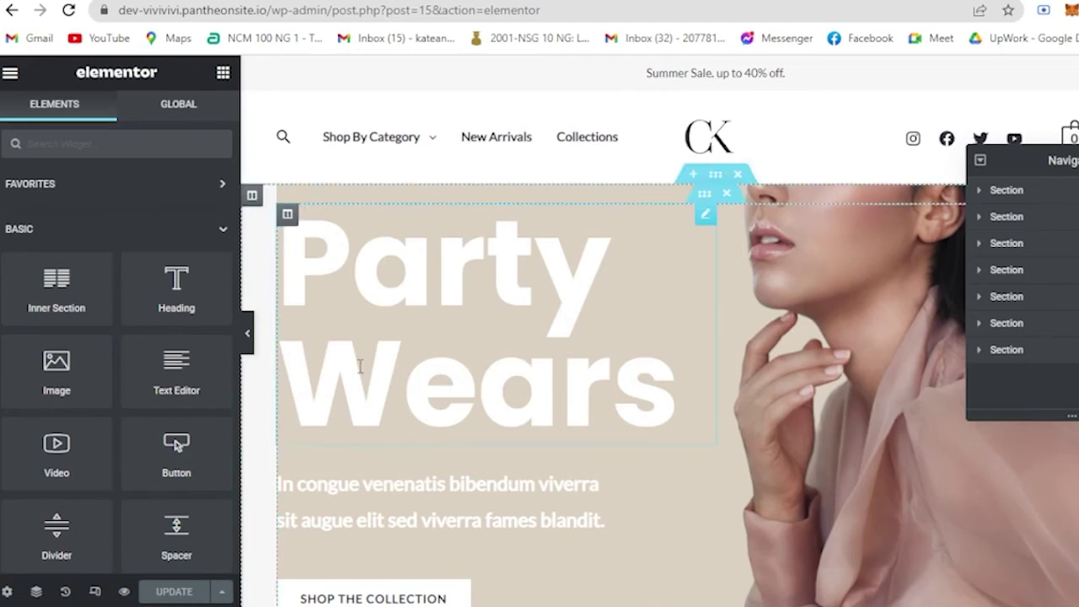
Replace the hero heading 'Party Wears' with 'Hot Sale', keeping the default heading size
left_click(681, 289)
scroll(681, 289, "down", 1)
left_click_drag(76, 227, 17, 226)
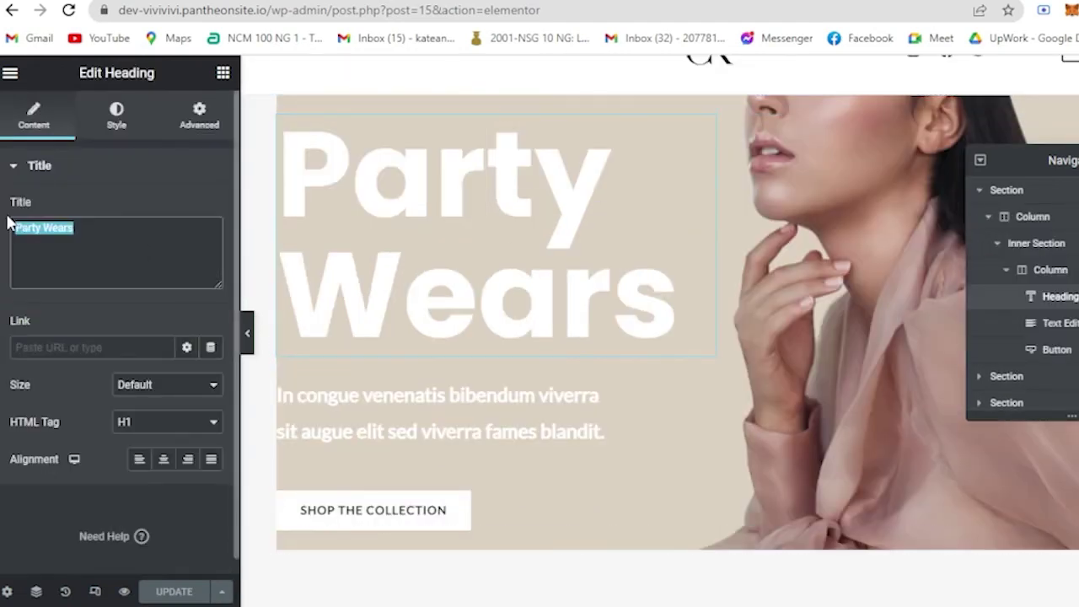
type("Hot Sale")
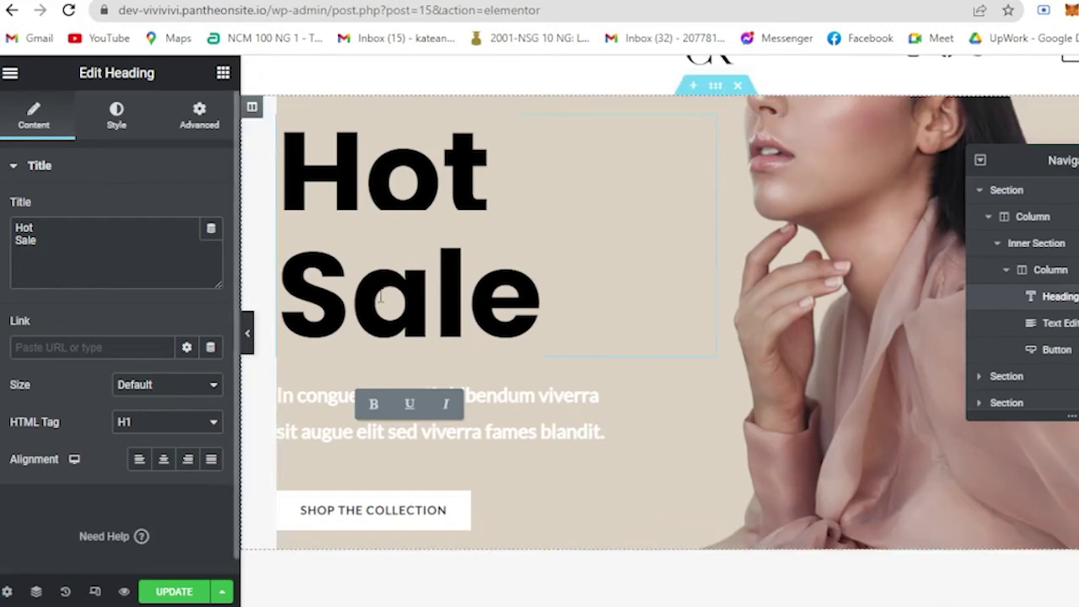
left_click(126, 348)
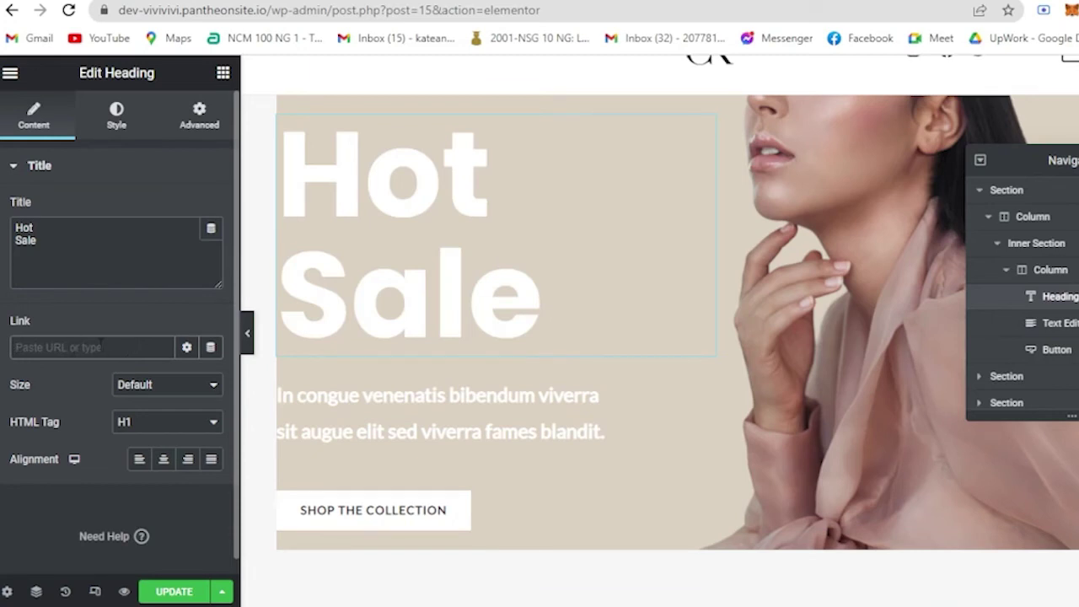
left_click(209, 394)
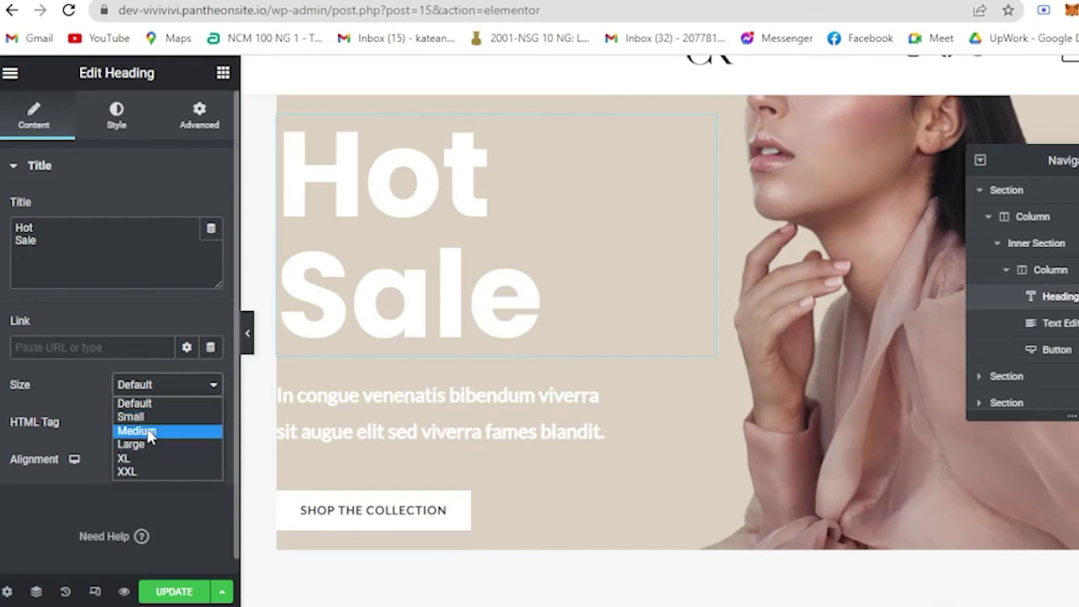
left_click(47, 417)
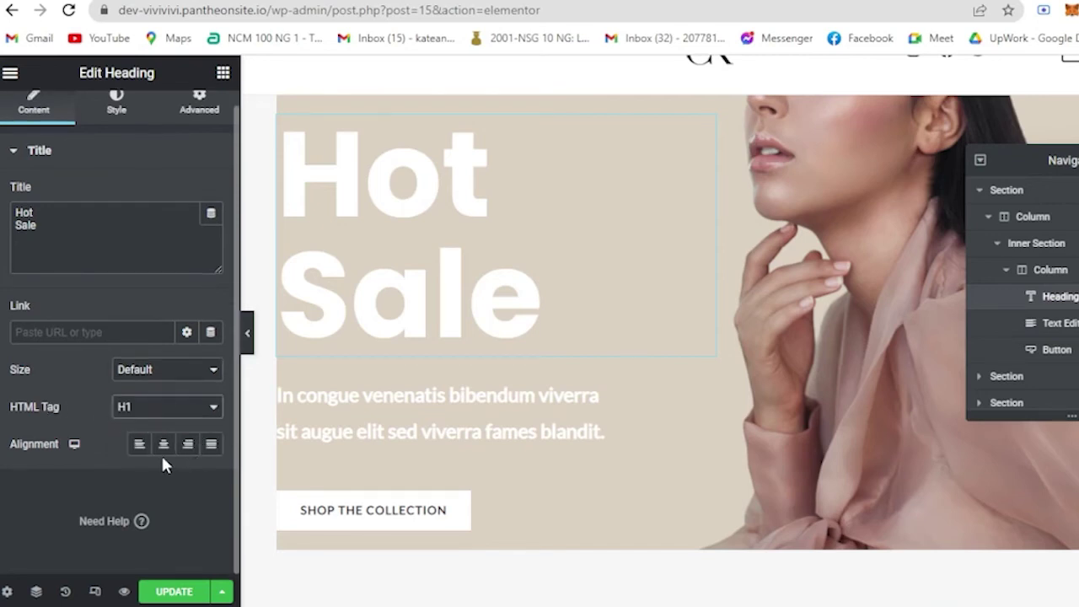
left_click(110, 125)
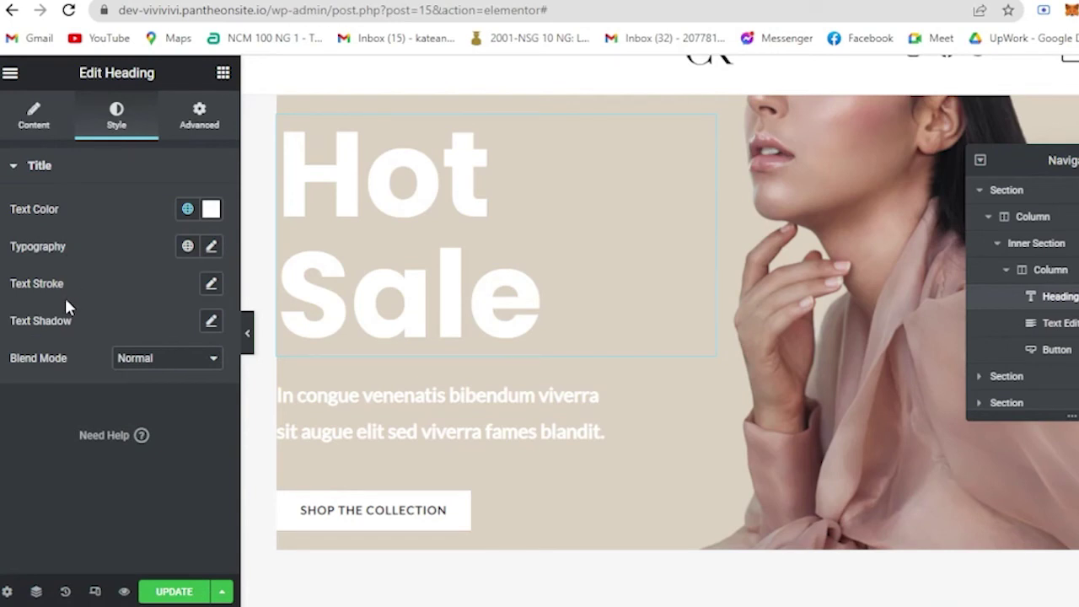
Replace the hero's intro paragraph under Hot Sale with new typed text
left_click(536, 419)
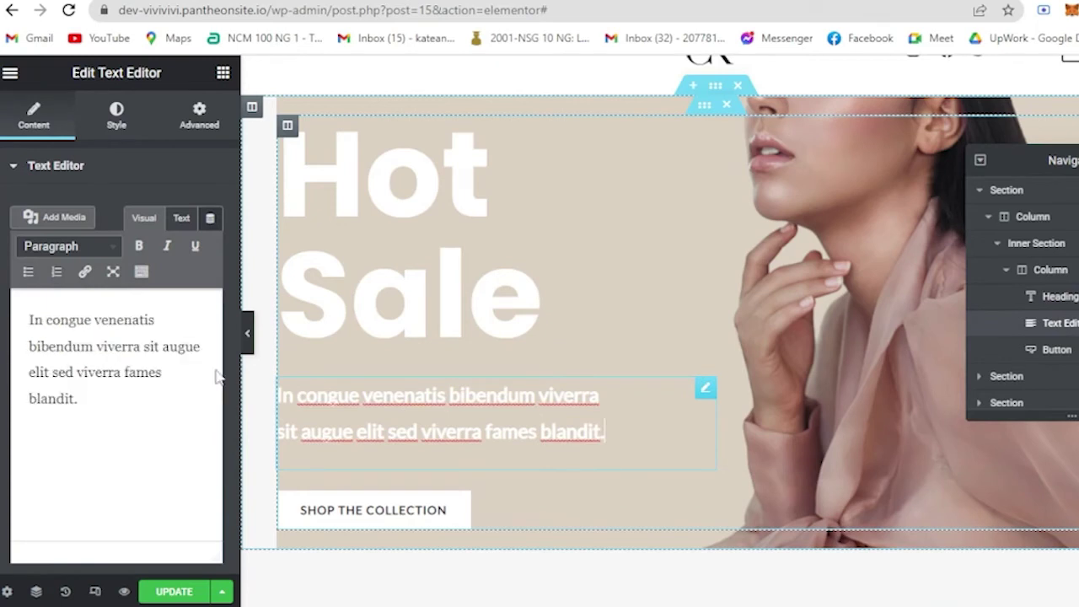
left_click_drag(127, 403, 8, 324)
type("theuTWUACDIOPBY ONINAUOCOID")
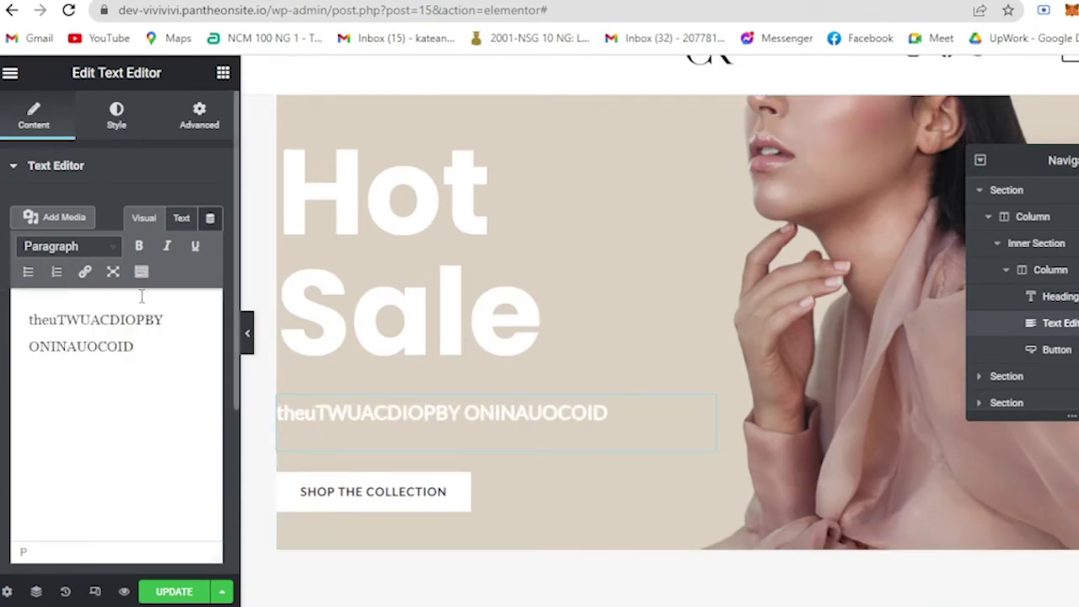
left_click(379, 291)
Delete the New Arrivals section and check that Accessories moves up in its place
scroll(783, 260, "up", 1)
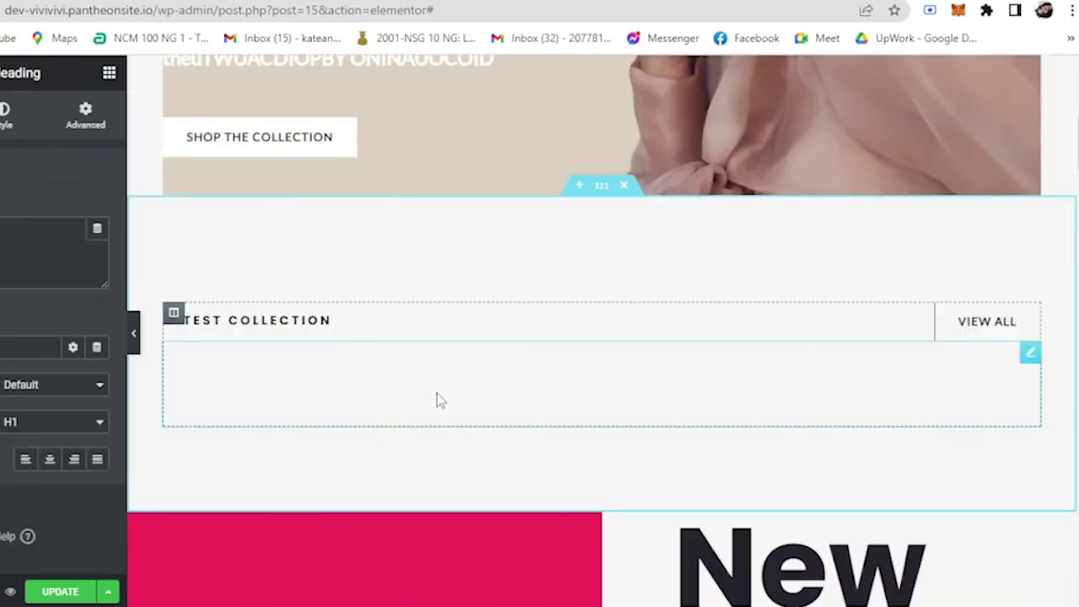
scroll(596, 341, "down", 10)
scroll(600, 337, "up", 8)
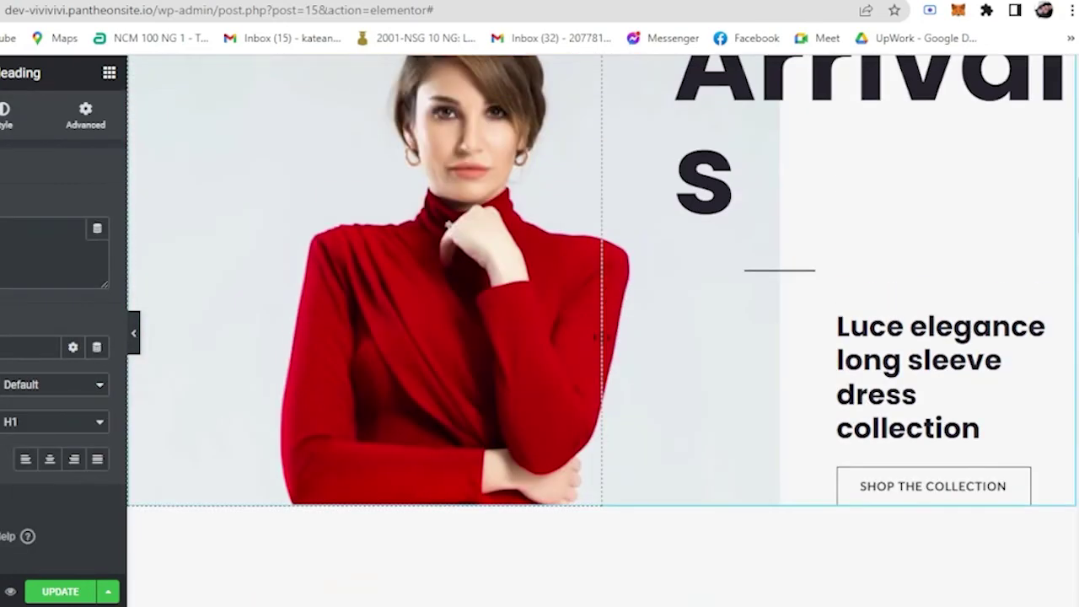
scroll(658, 354, "down", 1)
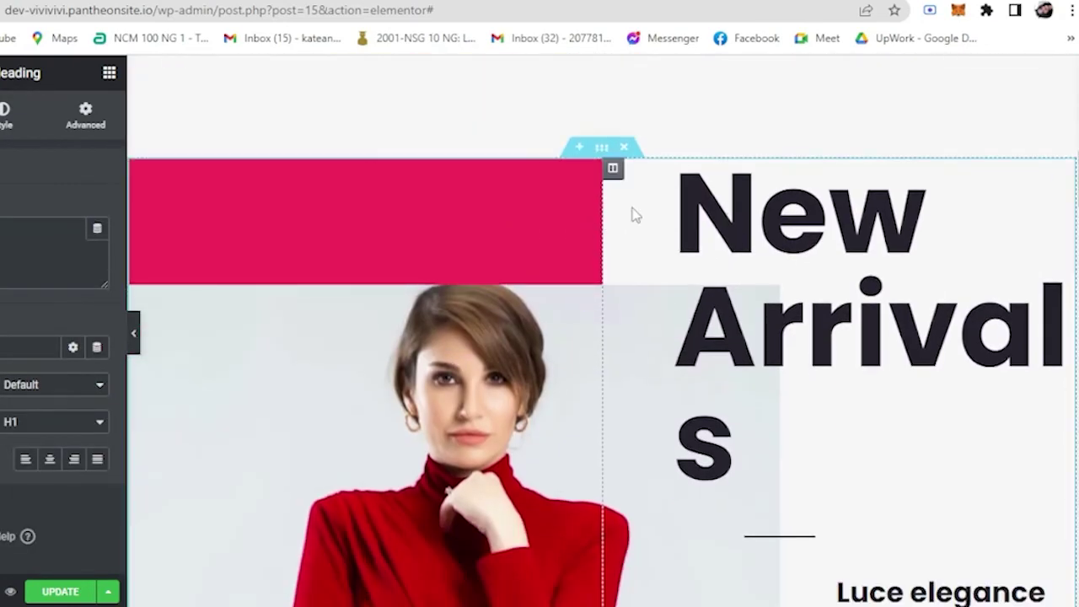
left_click(625, 149)
scroll(712, 364, "down", 3)
scroll(713, 365, "up", 3)
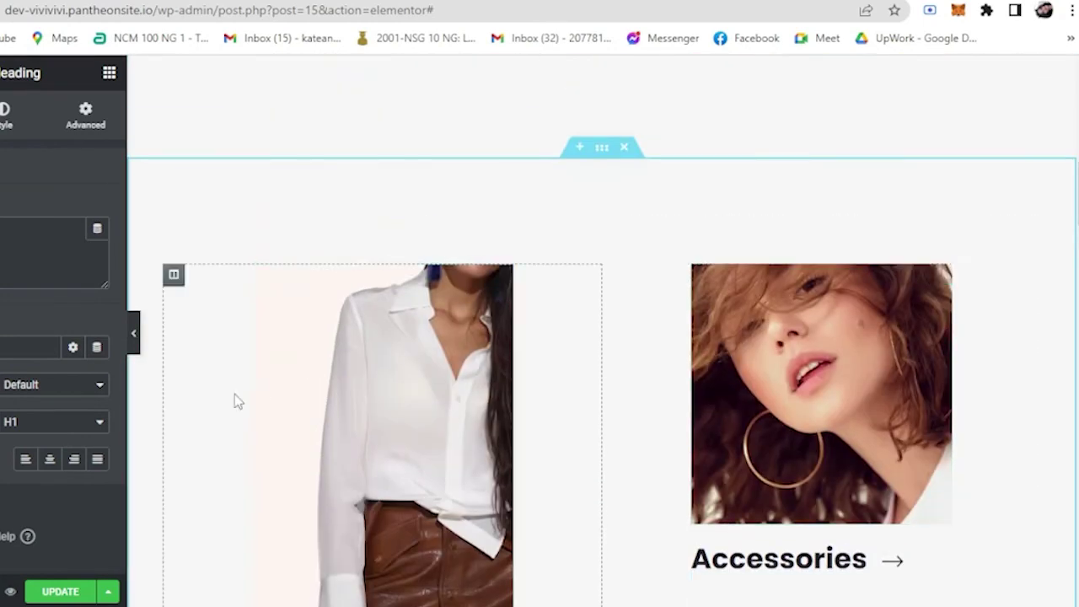
scroll(535, 358, "down", 18)
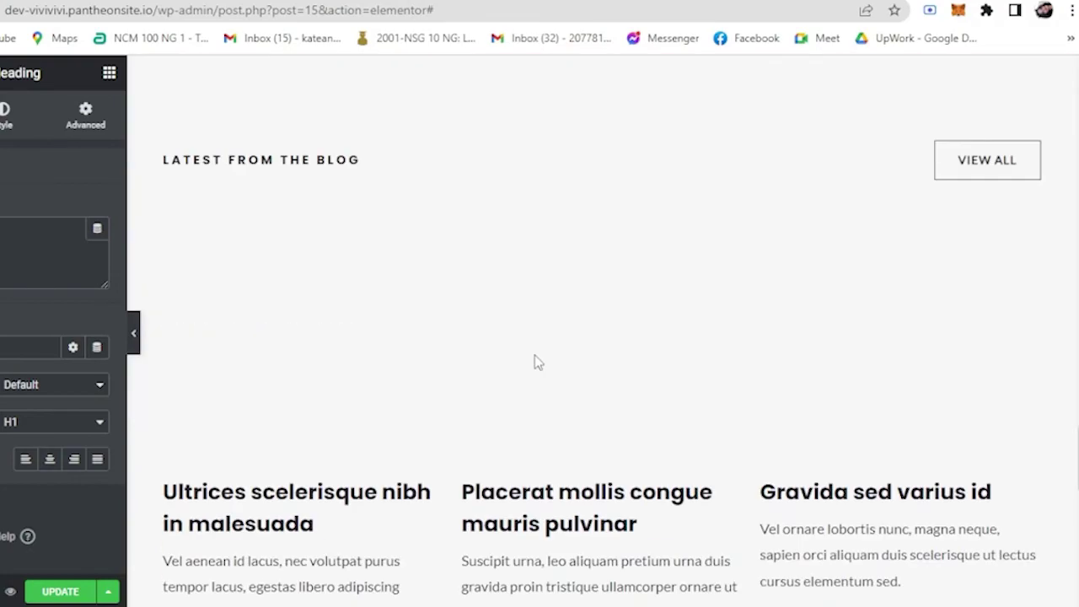
scroll(539, 364, "down", 4)
scroll(539, 364, "up", 5)
scroll(671, 230, "down", 1)
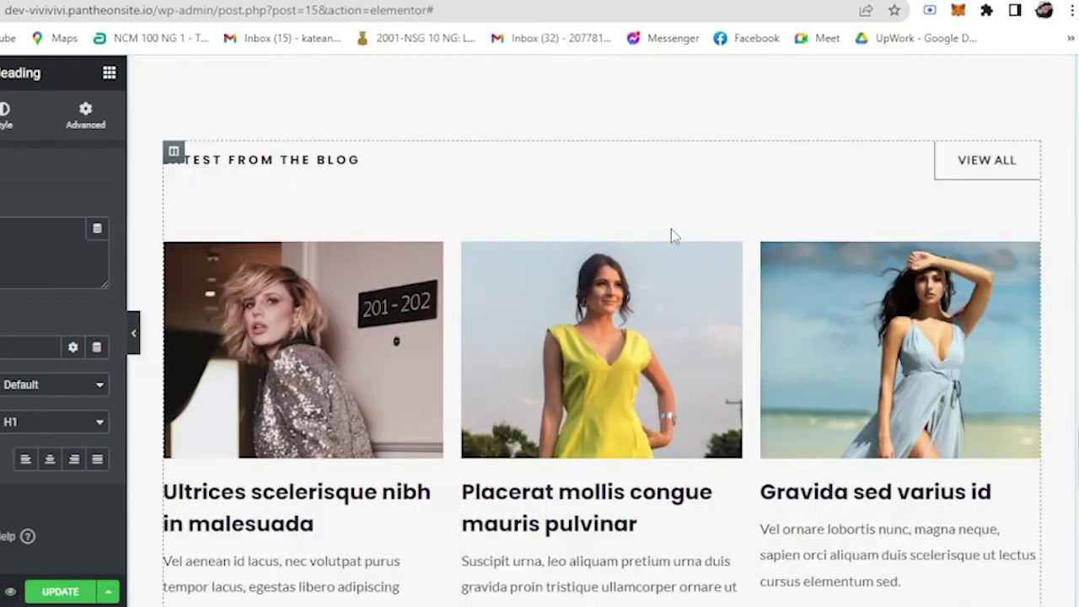
scroll(640, 227, "up", 2)
scroll(632, 253, "down", 12)
scroll(590, 354, "up", 4)
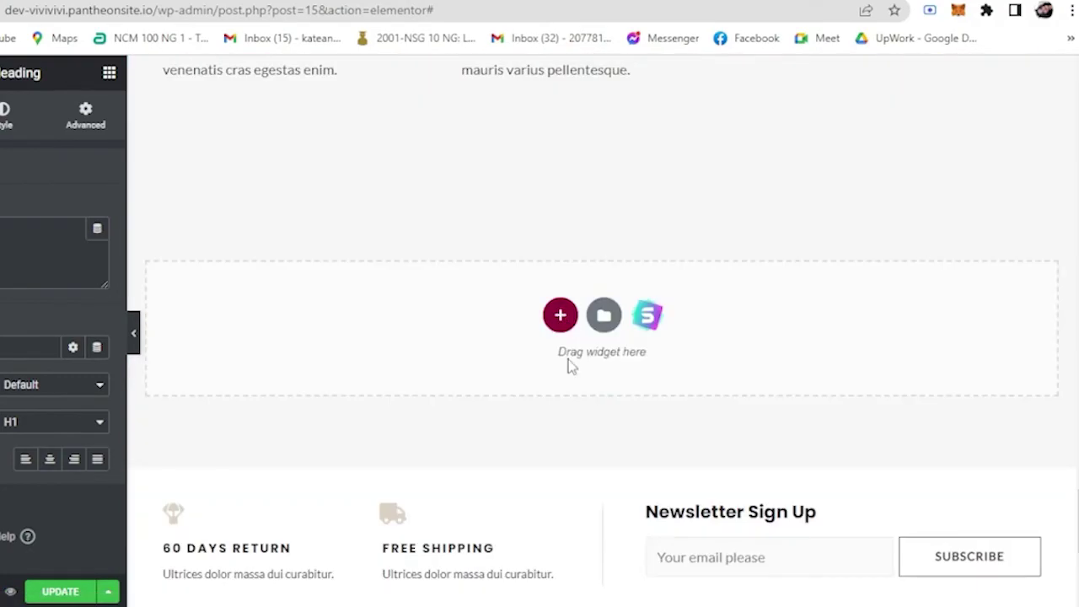
Add a three-column section with a YouTube Video widget in the first column, previewing the sample video
left_click(558, 320)
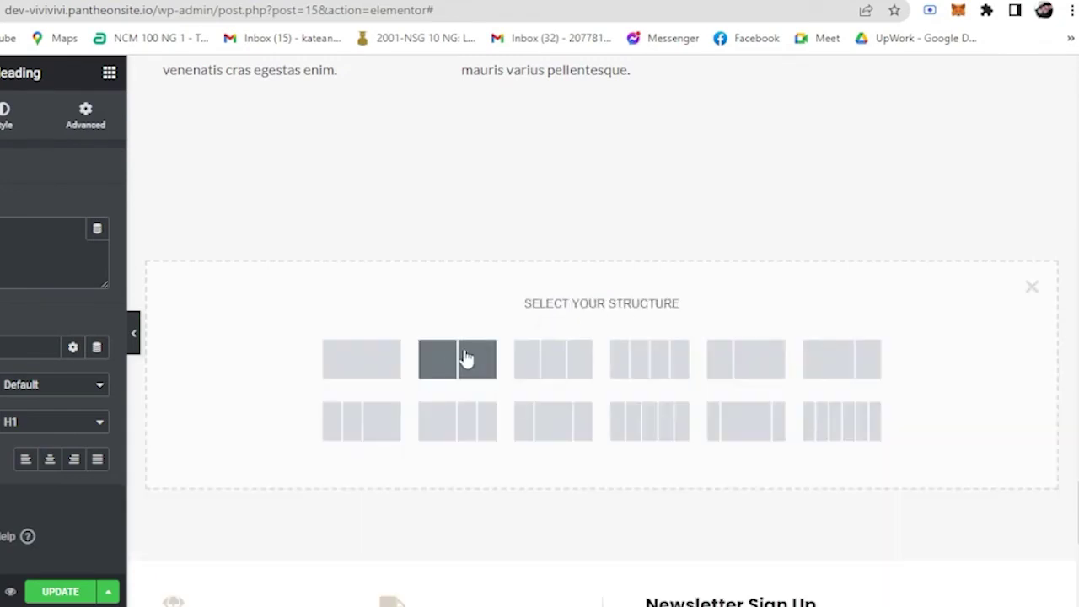
left_click(449, 427)
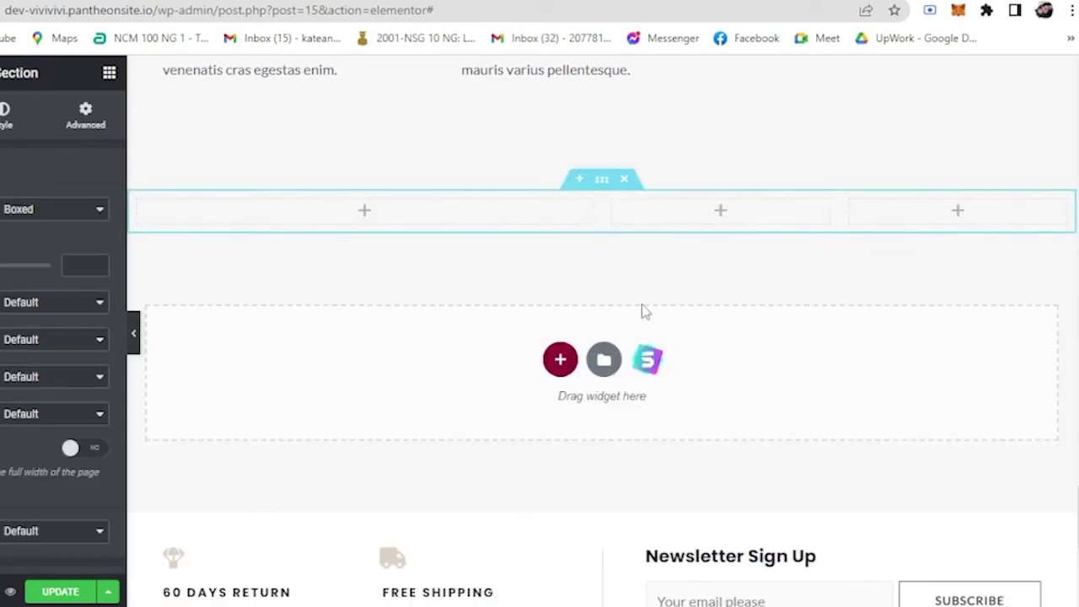
left_click(360, 215)
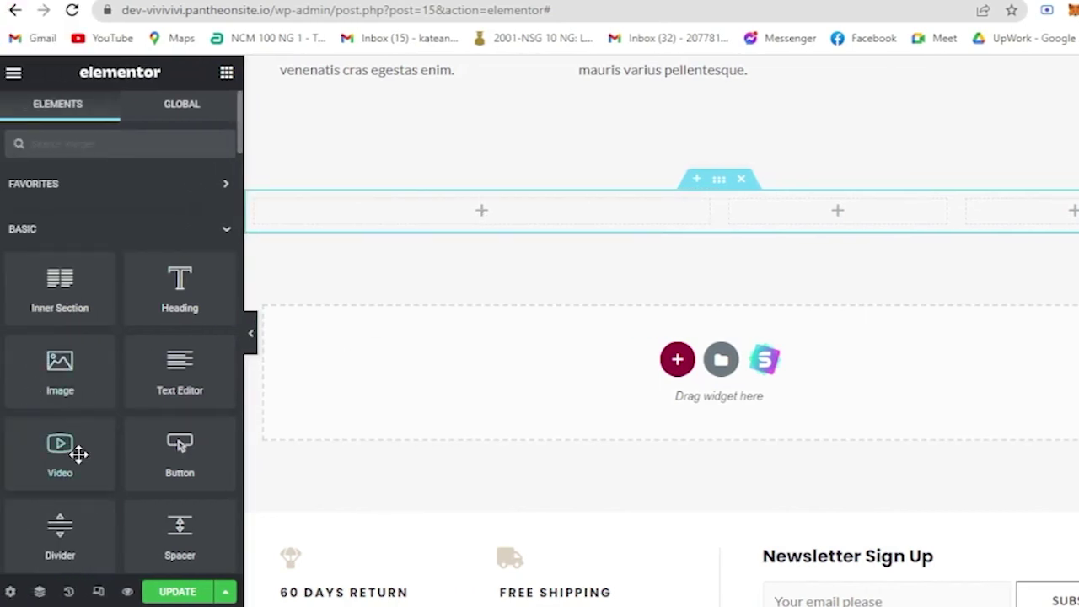
left_click_drag(61, 450, 342, 215)
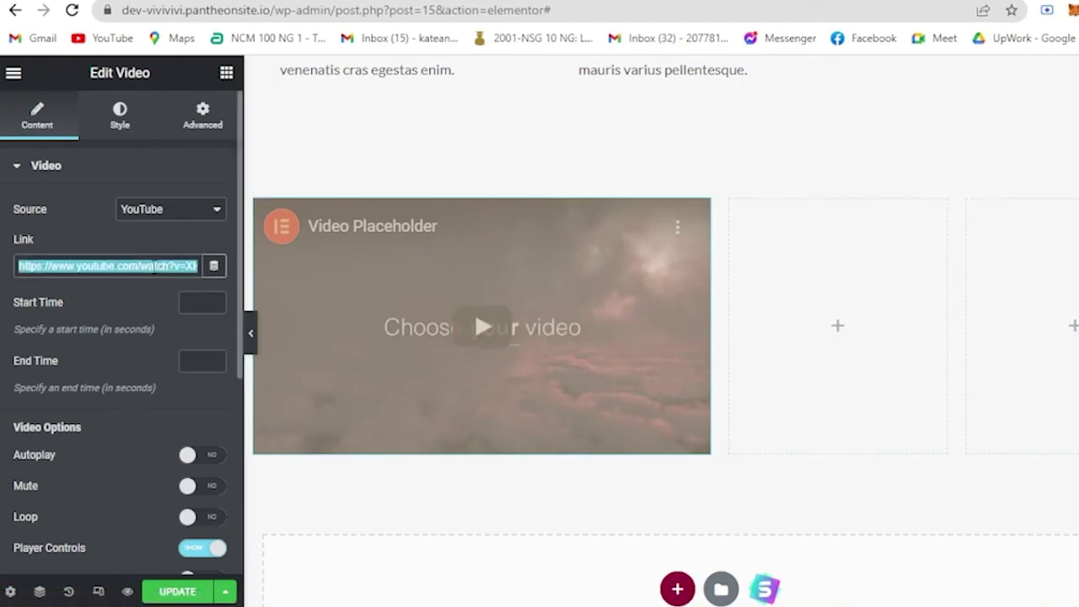
scroll(505, 379, "up", 1)
left_click(455, 386)
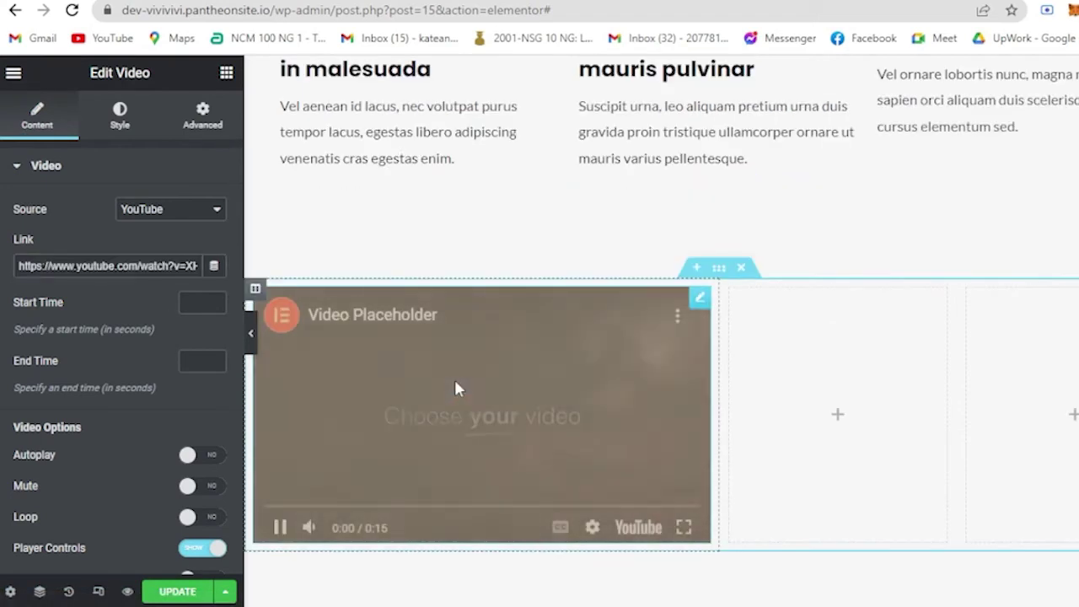
left_click(280, 527)
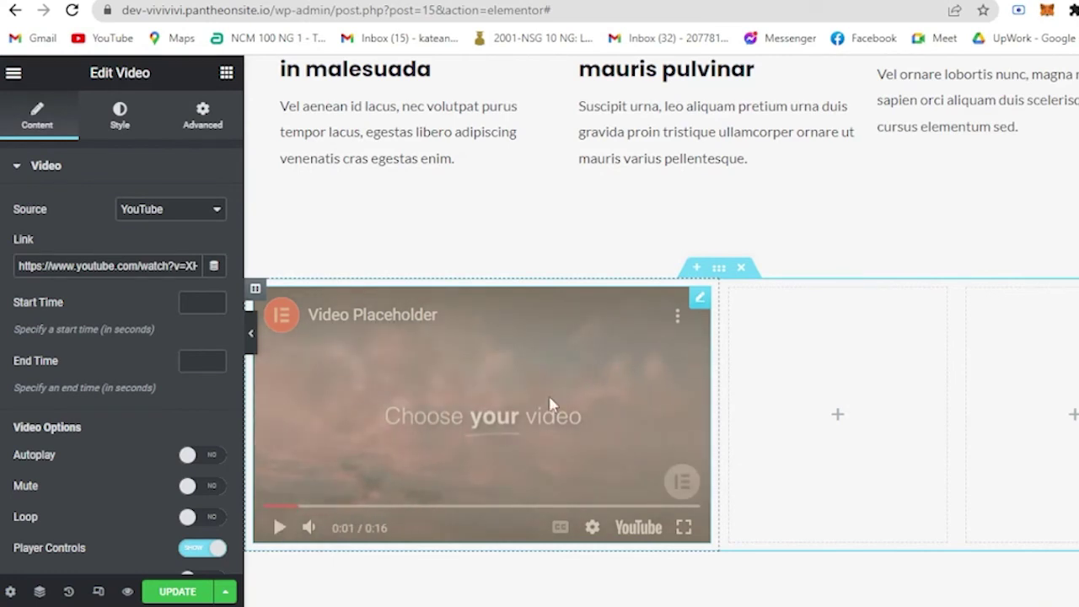
left_click(826, 421)
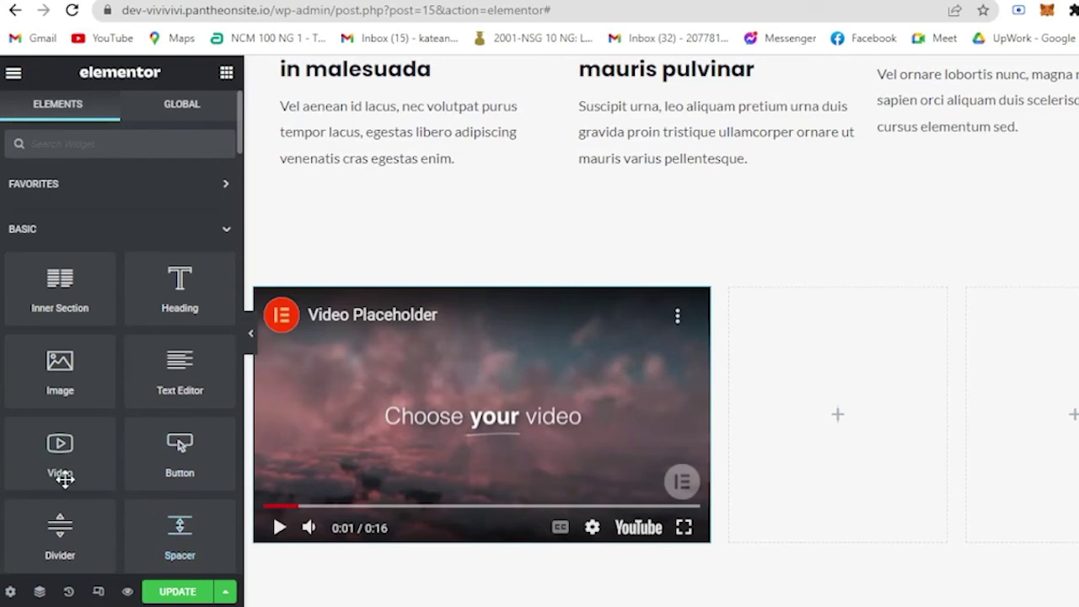
Put a free 'CLOTHES' stock photo of a woman in knitwear in column two at Full size
left_click_drag(60, 371, 768, 419)
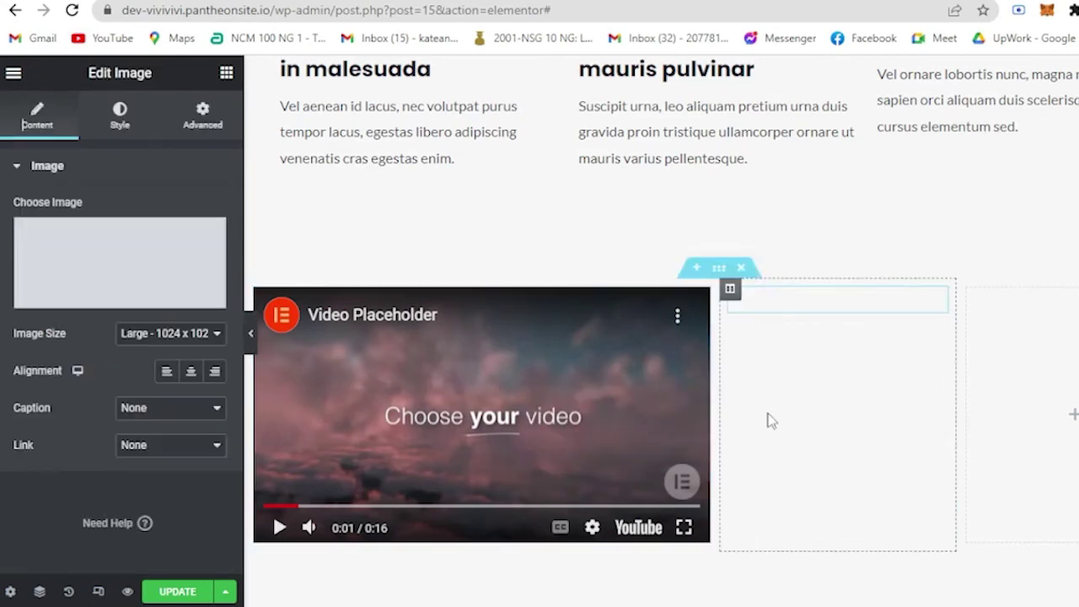
left_click(116, 280)
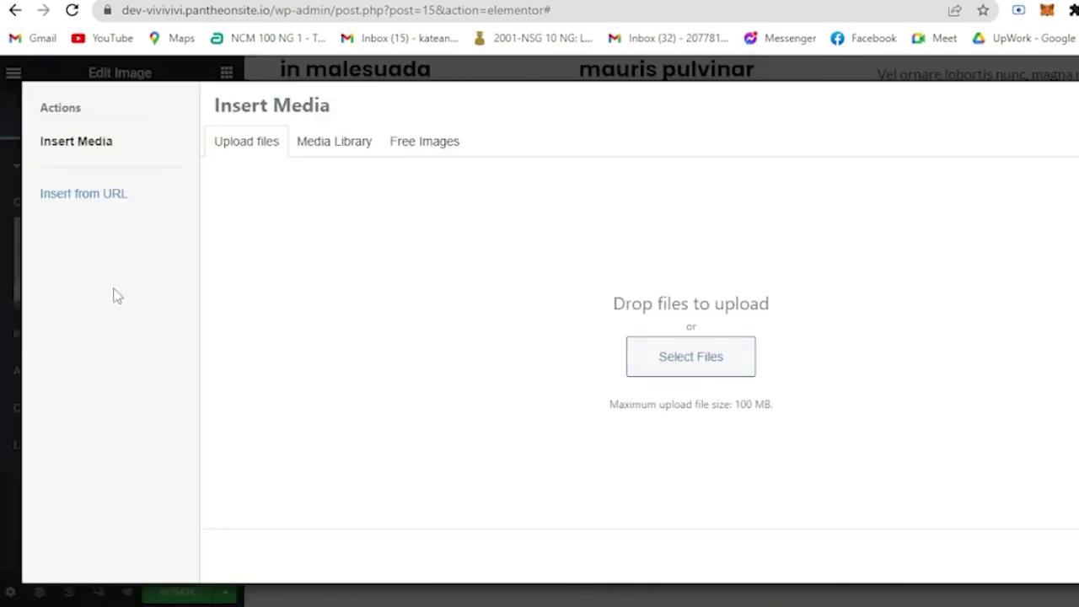
left_click(337, 143)
left_click(414, 150)
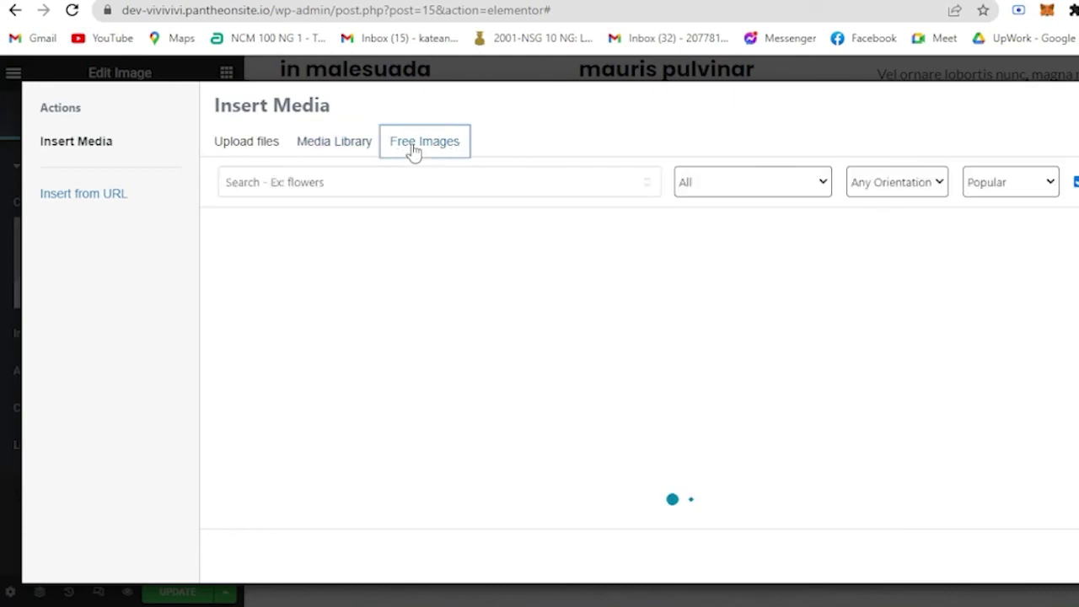
left_click(419, 182)
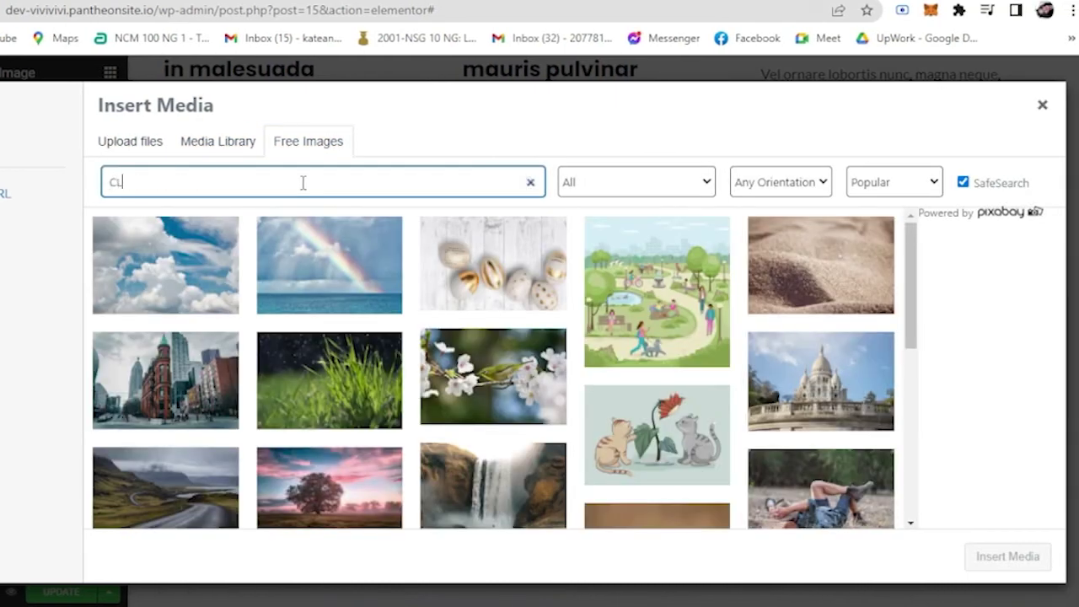
type("CLOTHES")
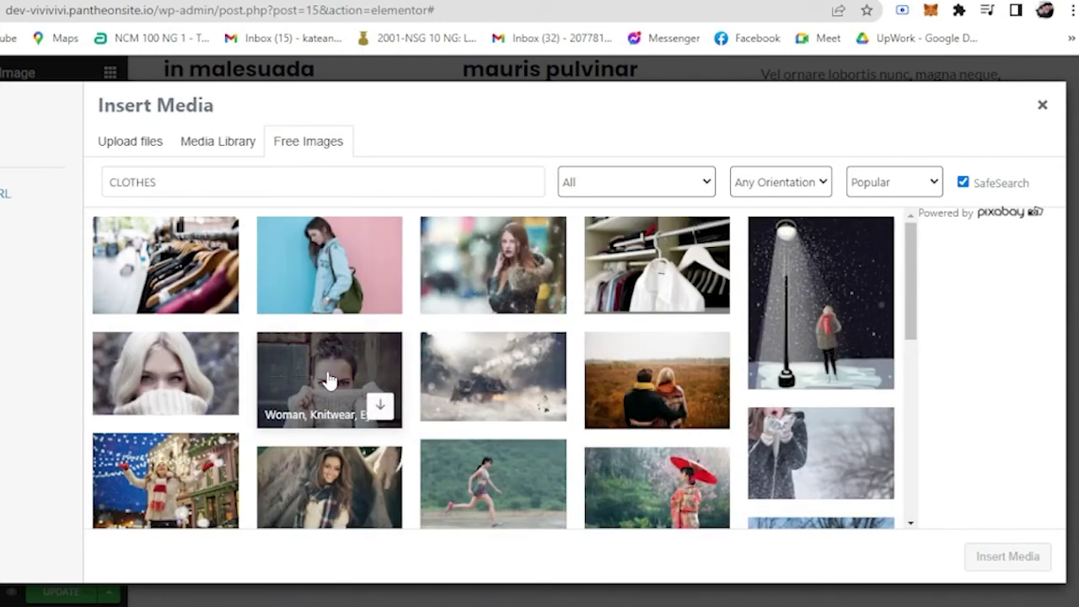
left_click(380, 405)
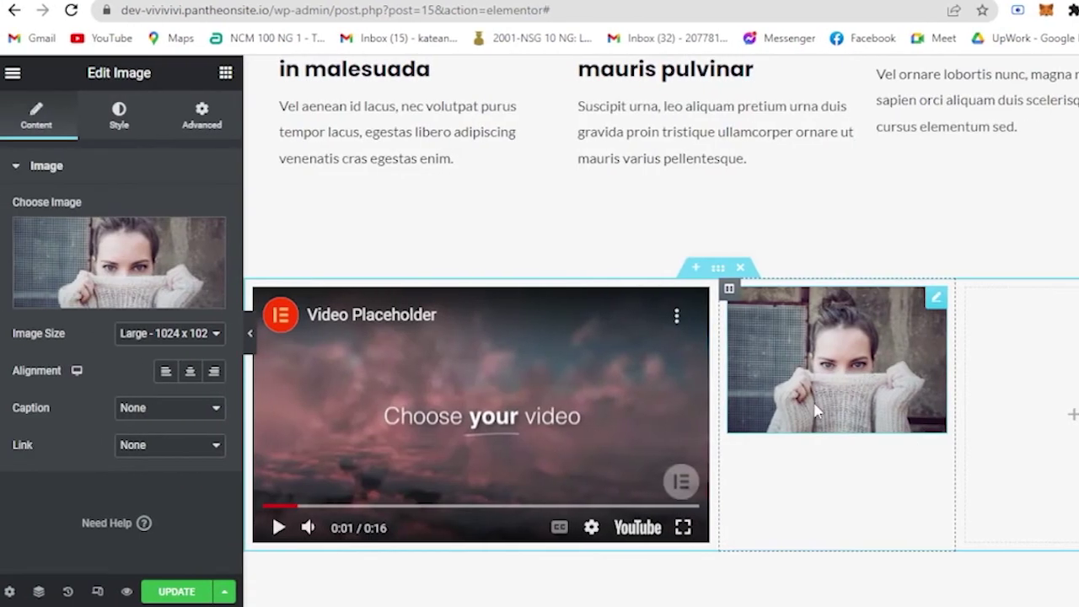
left_click(215, 336)
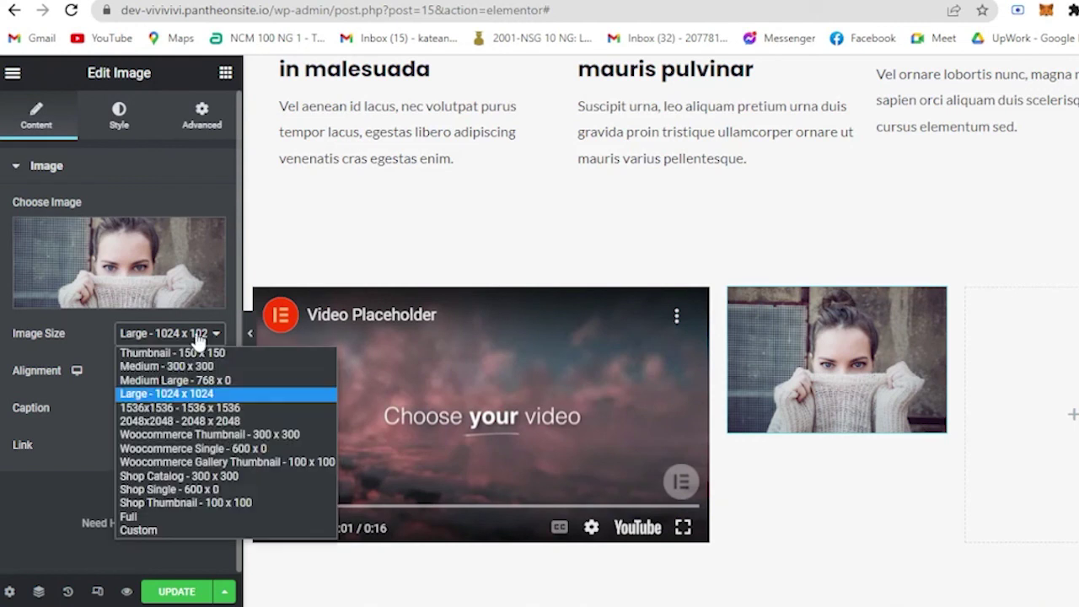
left_click(141, 516)
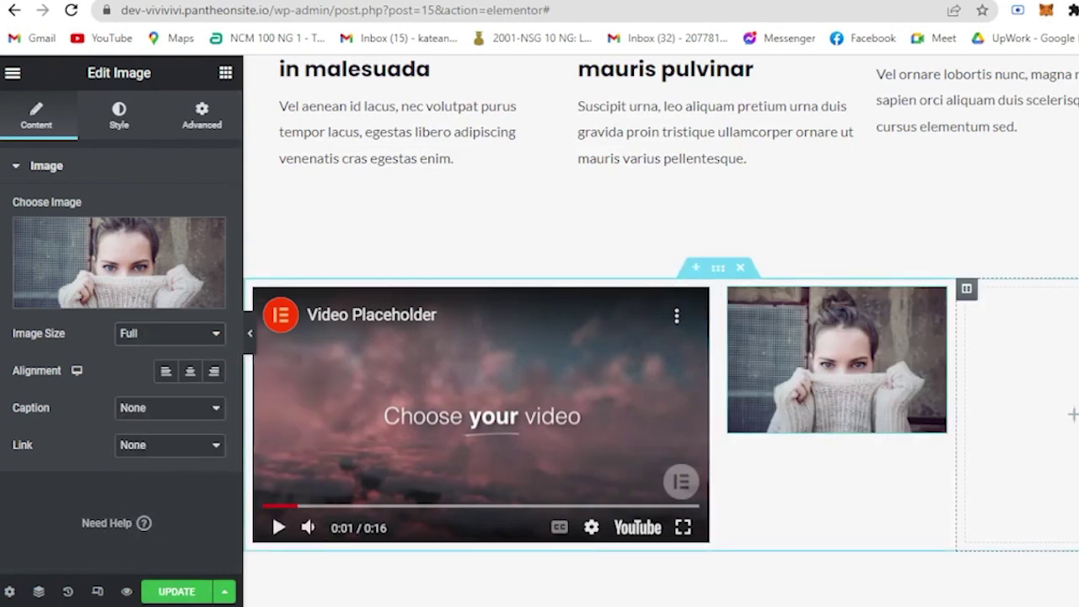
left_click(225, 72)
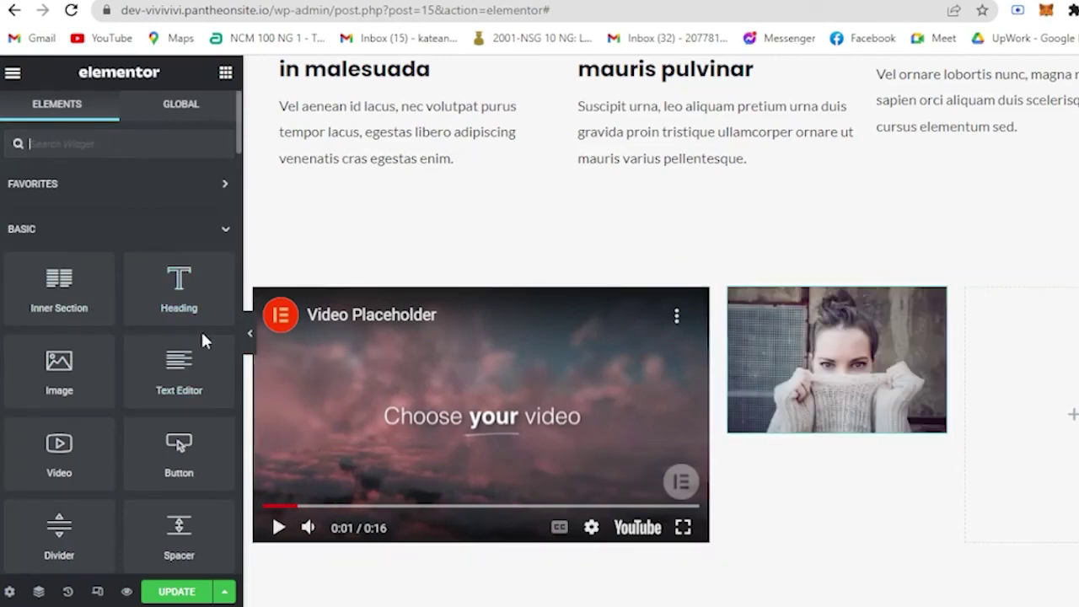
Scroll through the Elementor canvas to review every section of the edited homepage
scroll(804, 315, "down", 5)
scroll(799, 306, "up", 9)
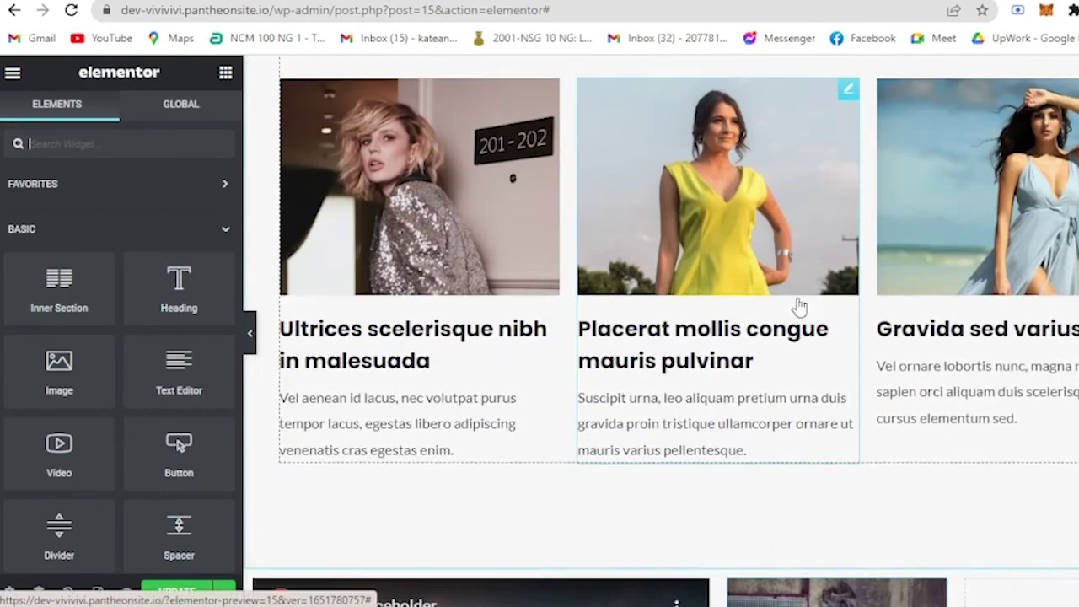
scroll(799, 307, "down", 10)
scroll(773, 313, "up", 4)
scroll(773, 464, "down", 2)
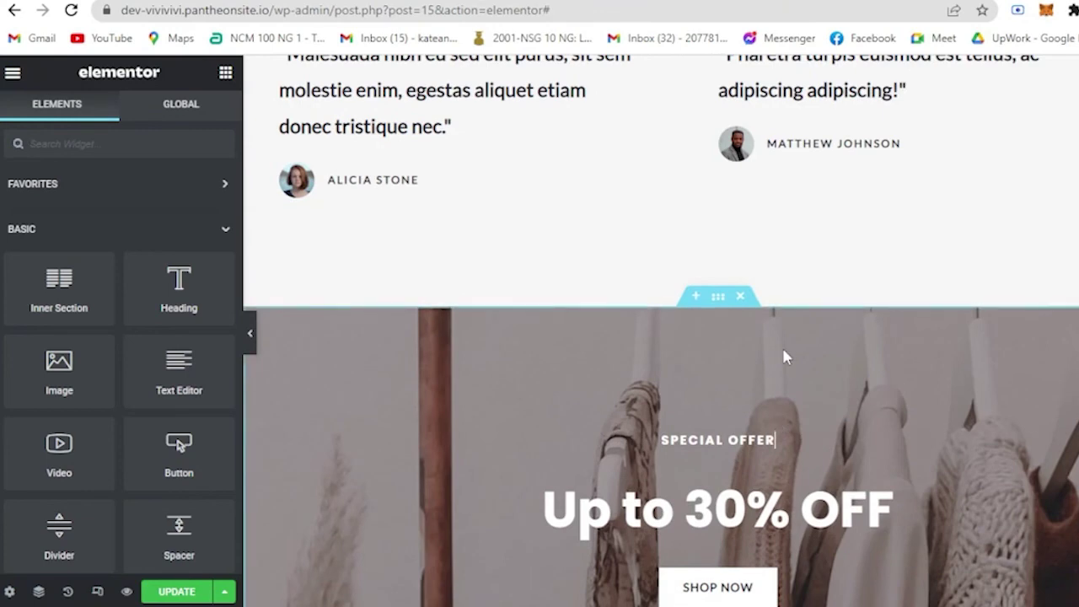
left_click_drag(74, 379, 522, 358)
scroll(718, 346, "down", 5)
scroll(716, 349, "down", 5)
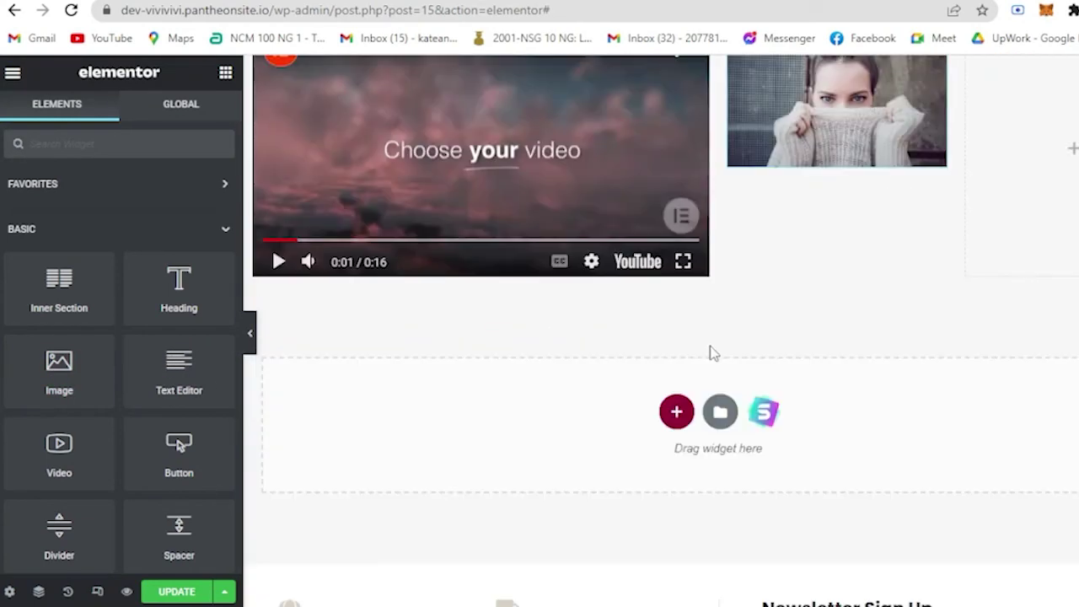
scroll(720, 421, "down", 5)
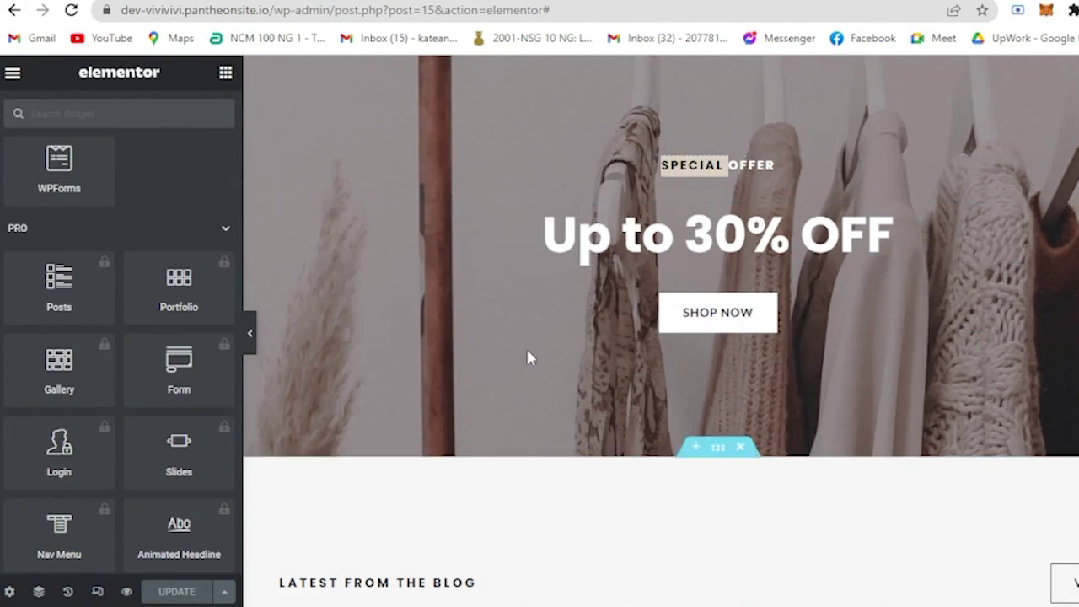
scroll(527, 352, "up", 15)
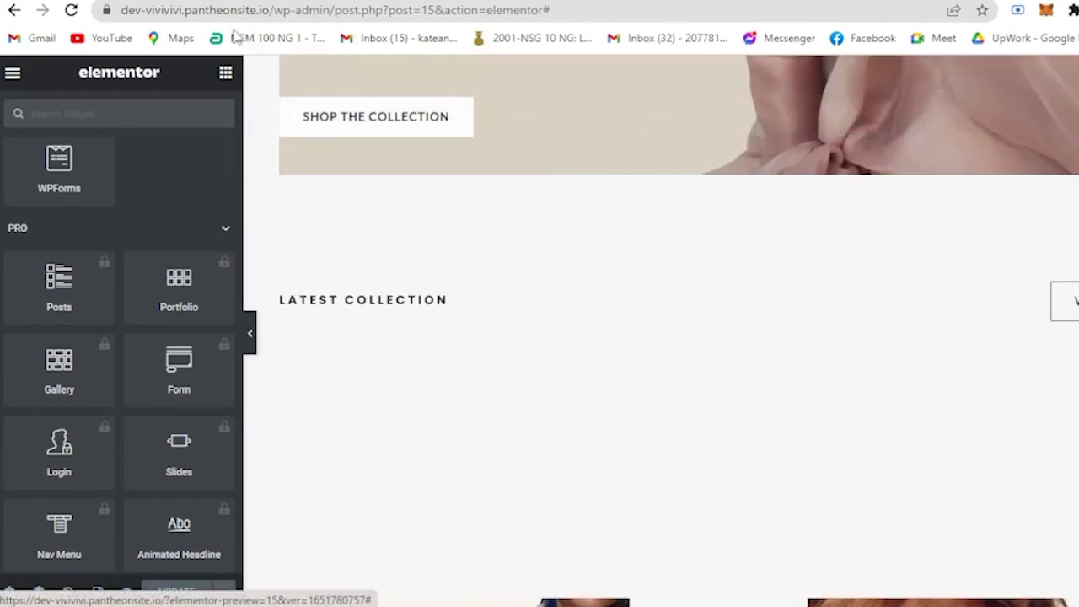
Open the live site in a new tab and scroll to check the Hot Sale hero, video and photo
scroll(723, 184, "up", 4)
key("ctrl+t")
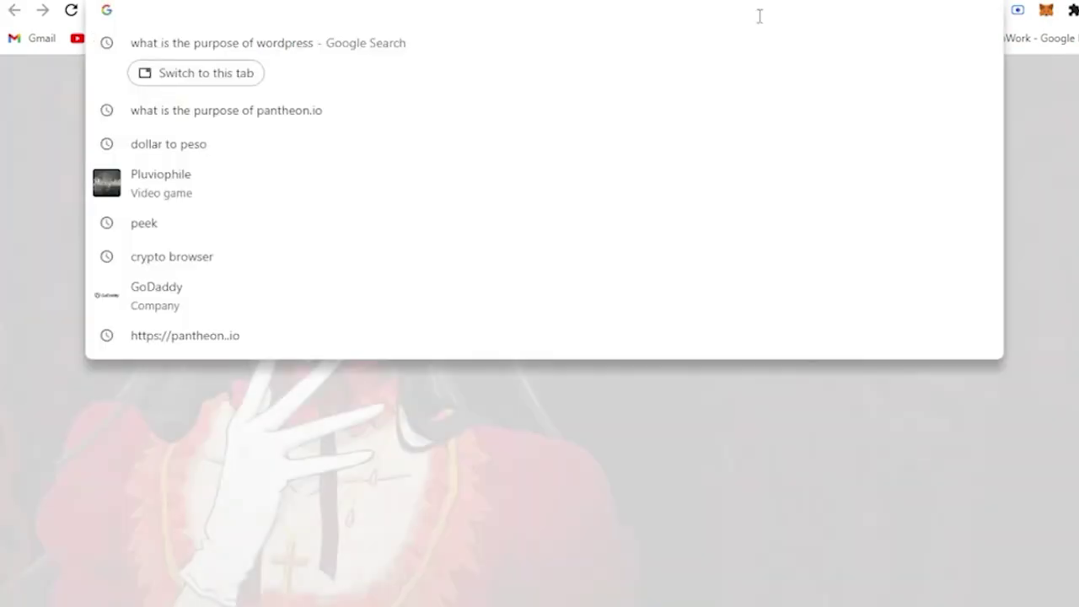
type("https://dev-vivivivi.pantheonsite.io")
key("Return")
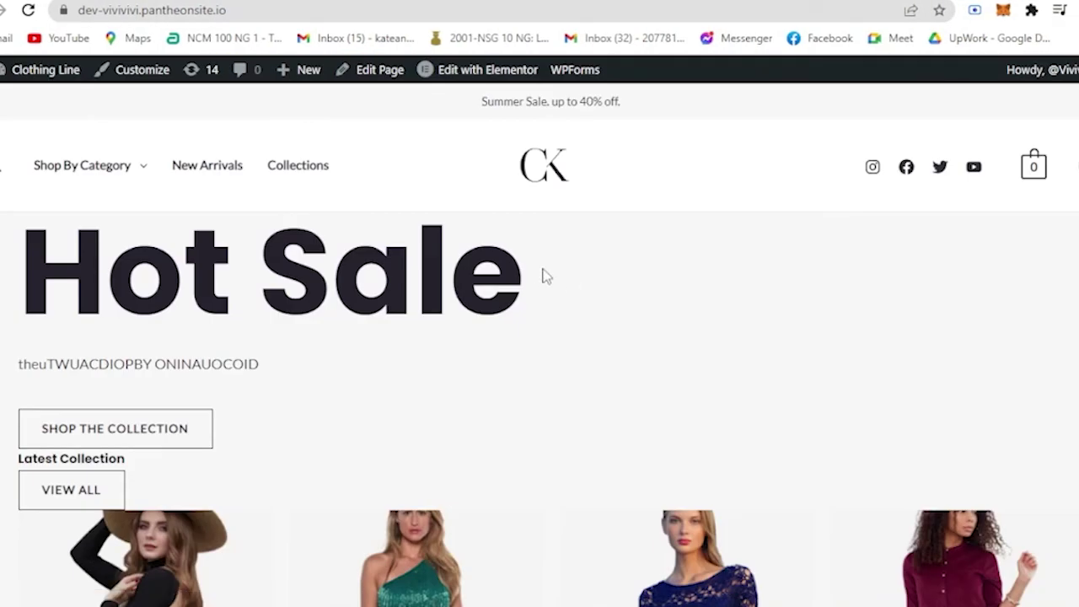
scroll(546, 276, "down", 20)
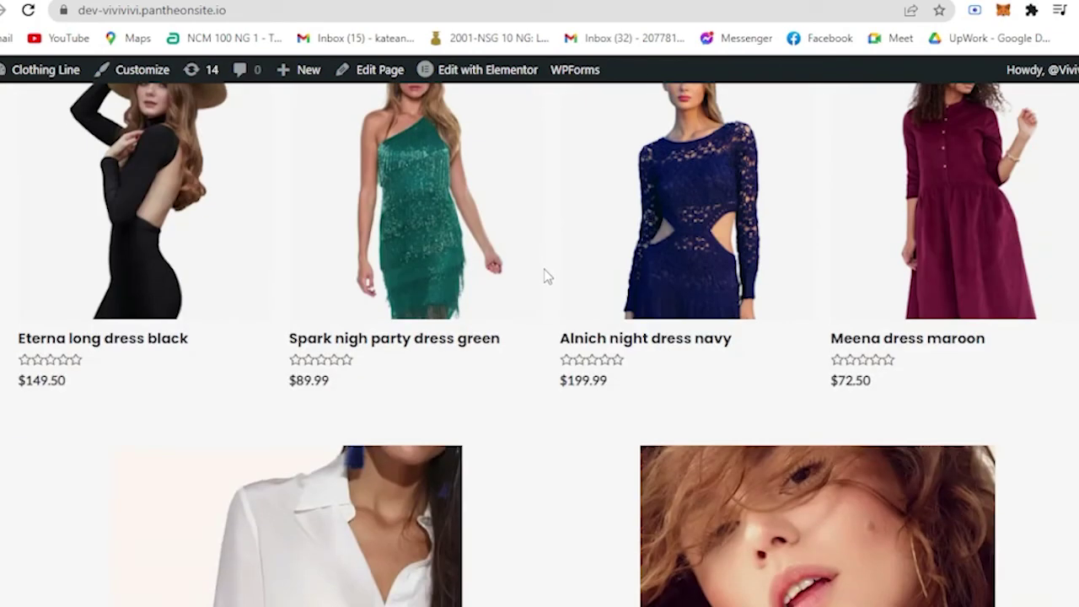
scroll(546, 277, "down", 15)
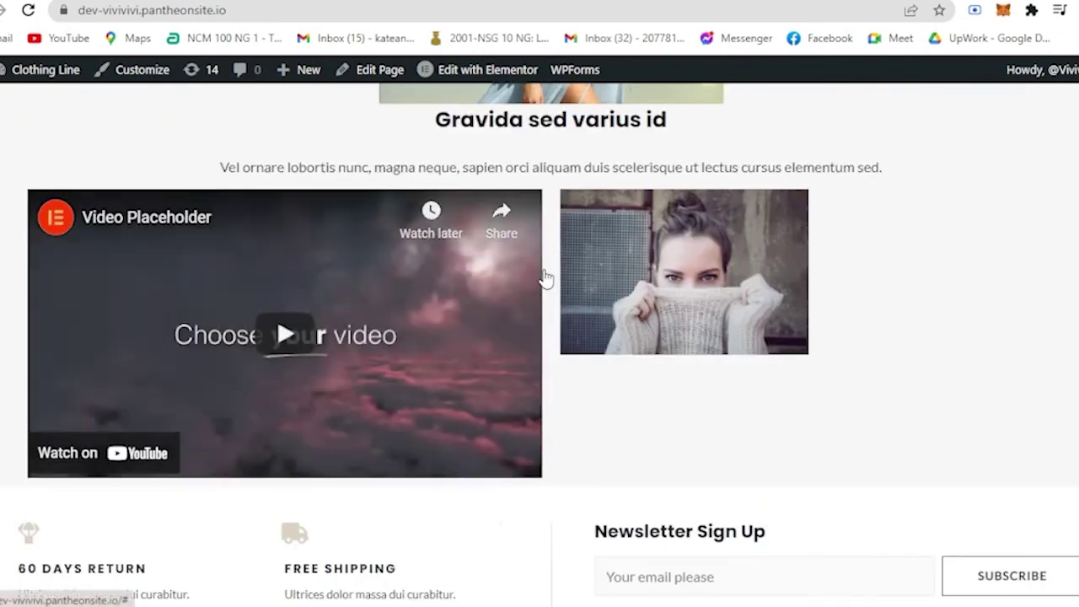